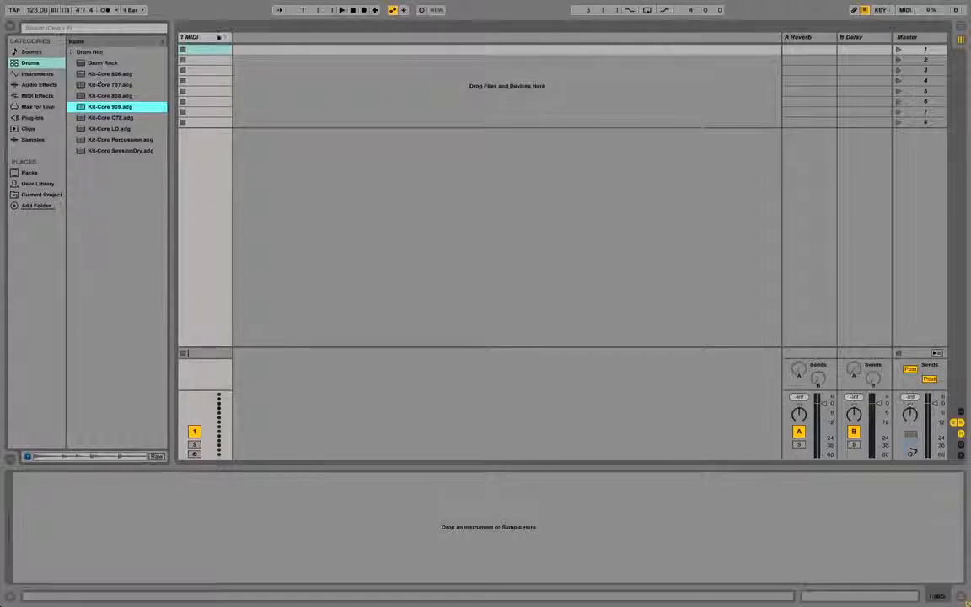
- Preview a few kick samples from the VEC3 Clubby Kicks folder in the User Library's Vengeance 3 collection
click(202, 37)
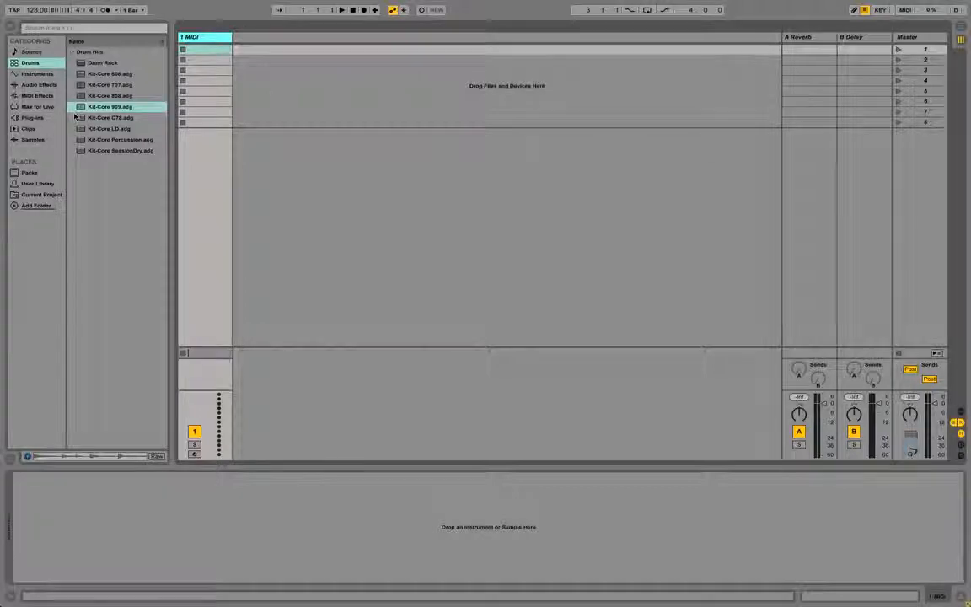
click(37, 183)
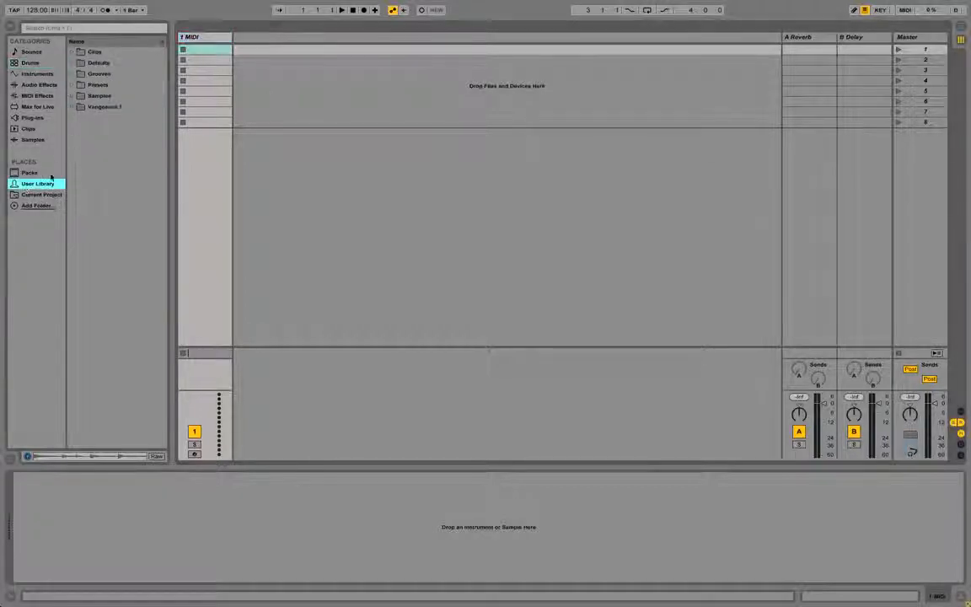
click(71, 107)
click(78, 129)
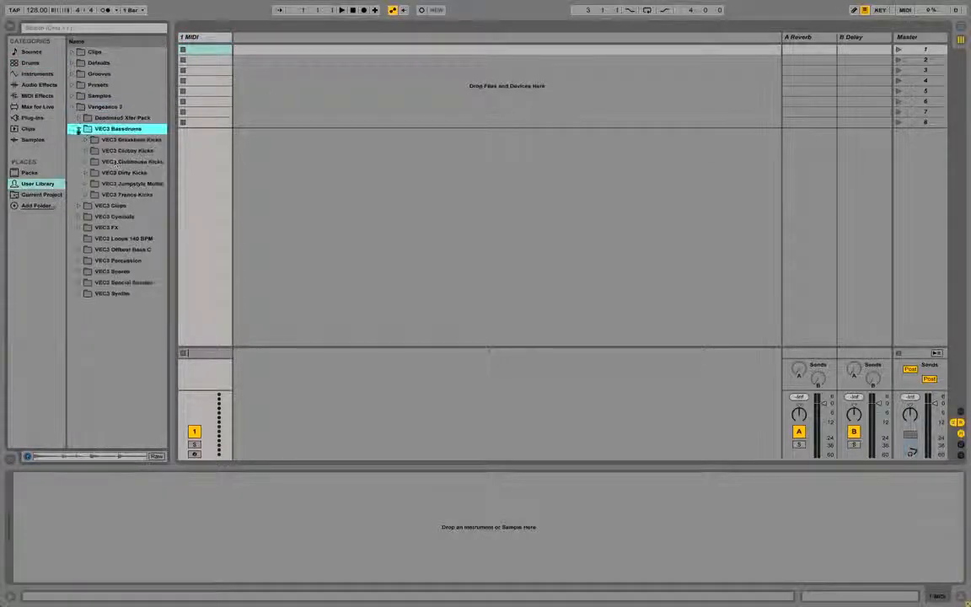
click(108, 150)
click(125, 172)
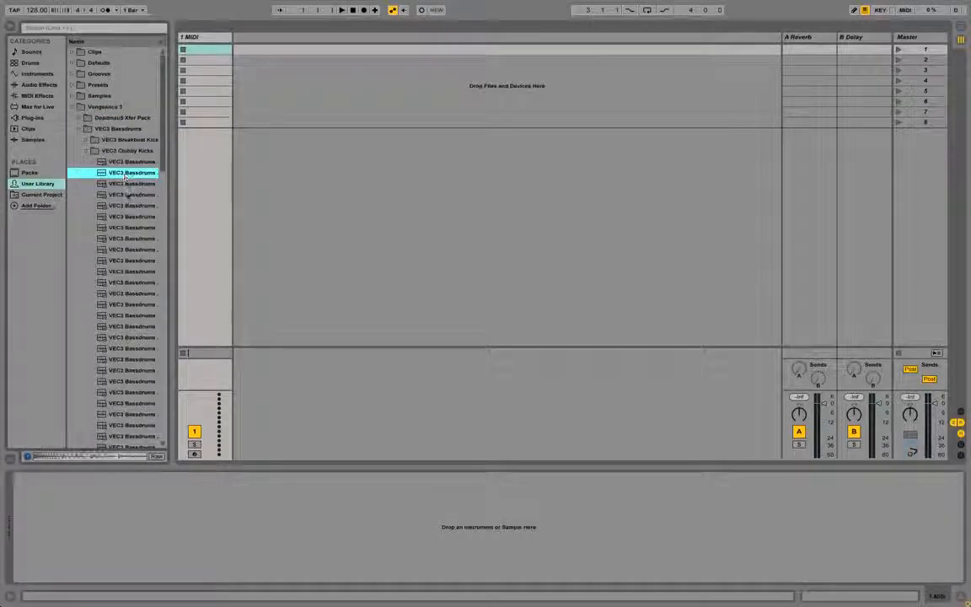
click(130, 184)
click(127, 162)
click(86, 150)
click(78, 128)
click(72, 107)
- Load the Kit-Core 808 drum kit onto the first MIDI track
click(202, 38)
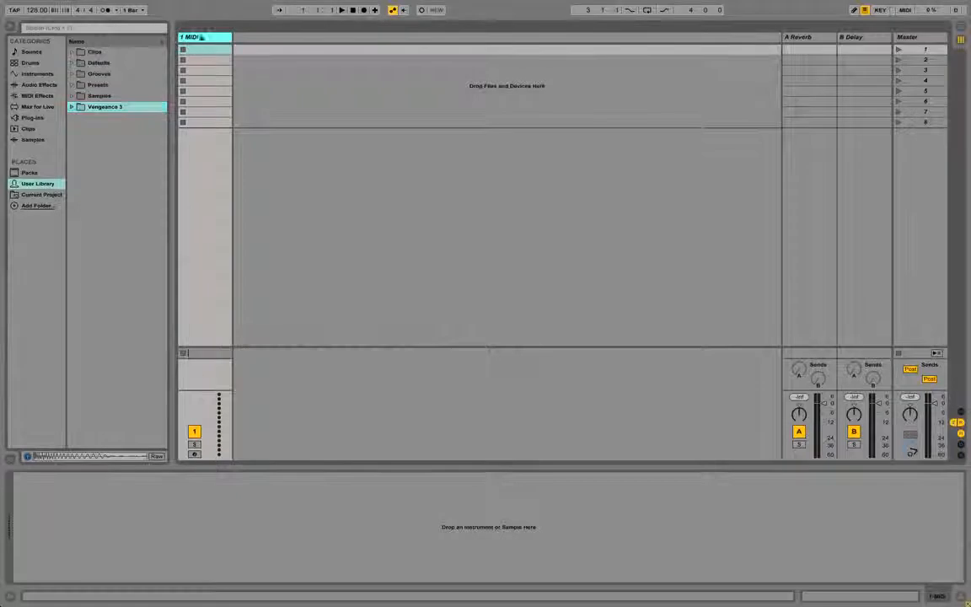
click(31, 62)
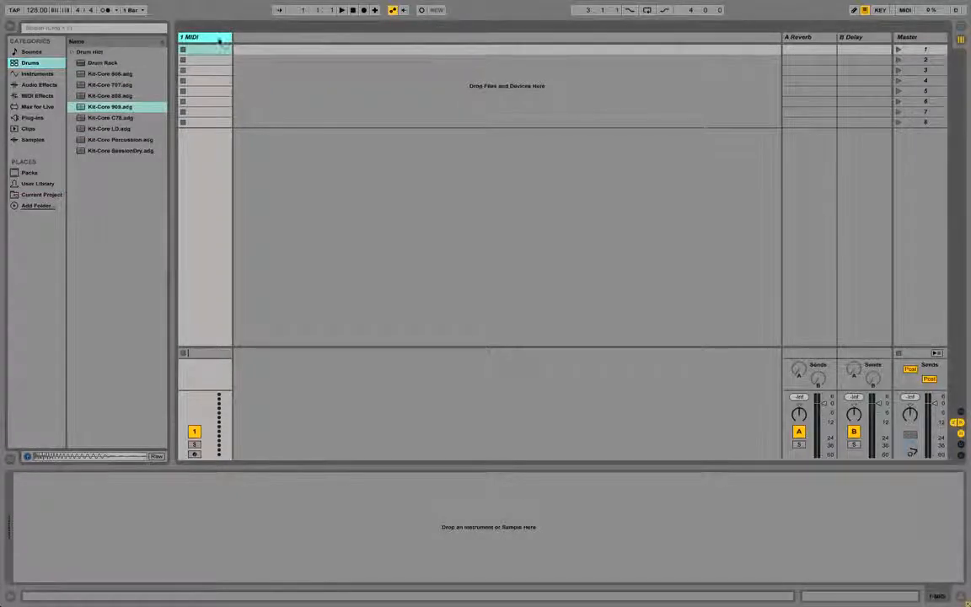
click(108, 97)
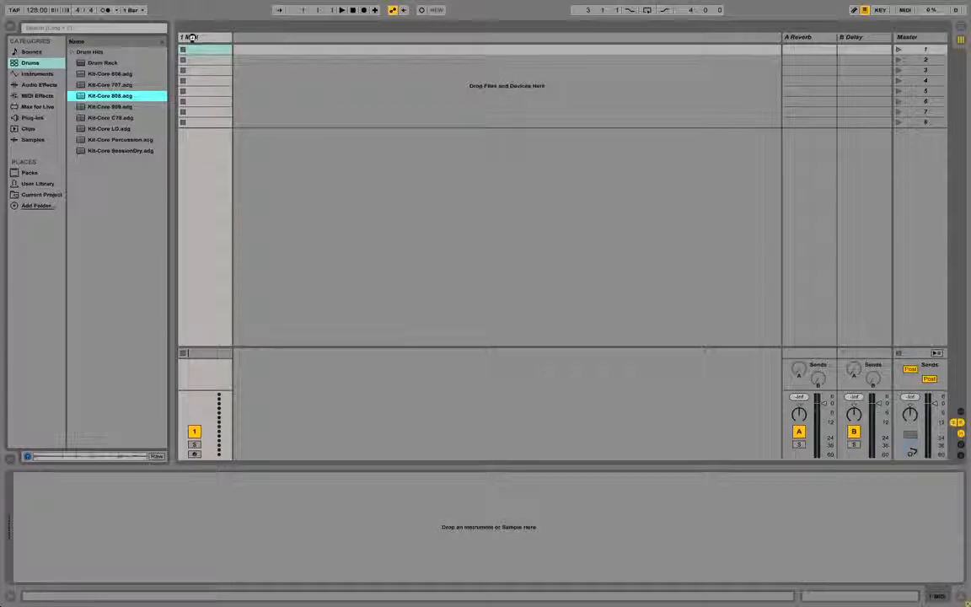
drag(206, 41, 205, 42)
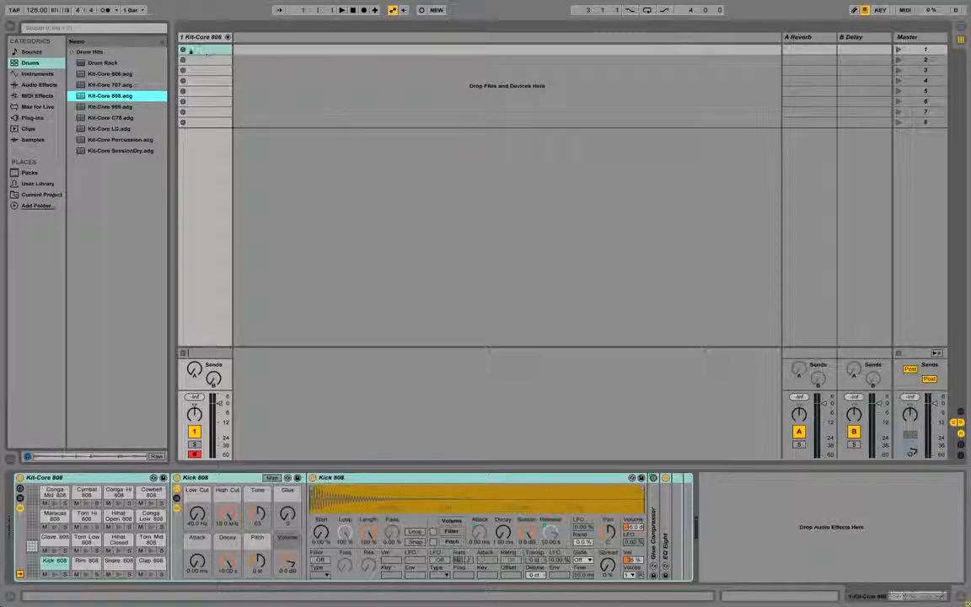
- Create an empty MIDI clip in the drum track's first slot and preview the kit's sounds in the note editor
click(135, 10)
click(134, 58)
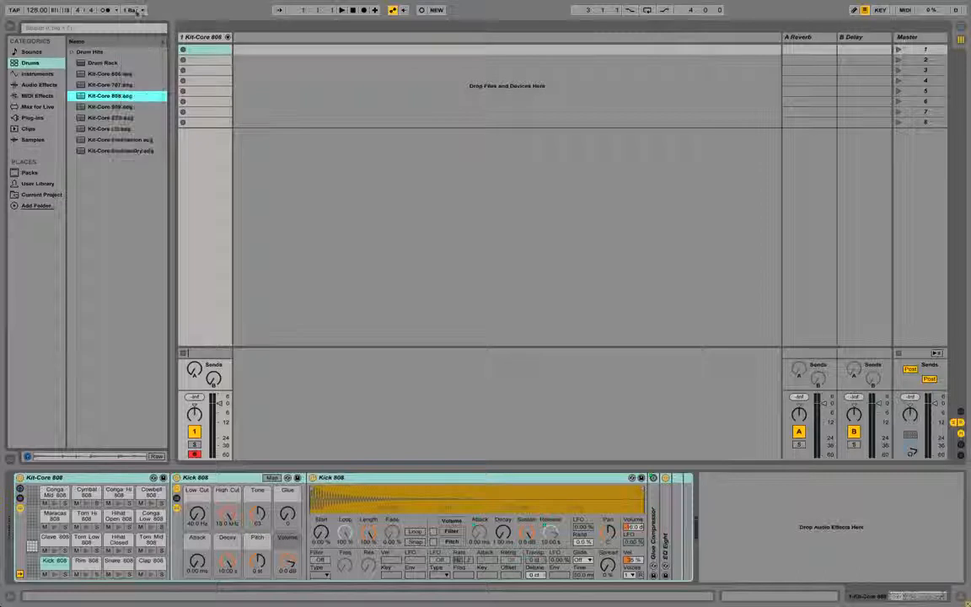
click(208, 71)
click(213, 93)
shift+click(213, 72)
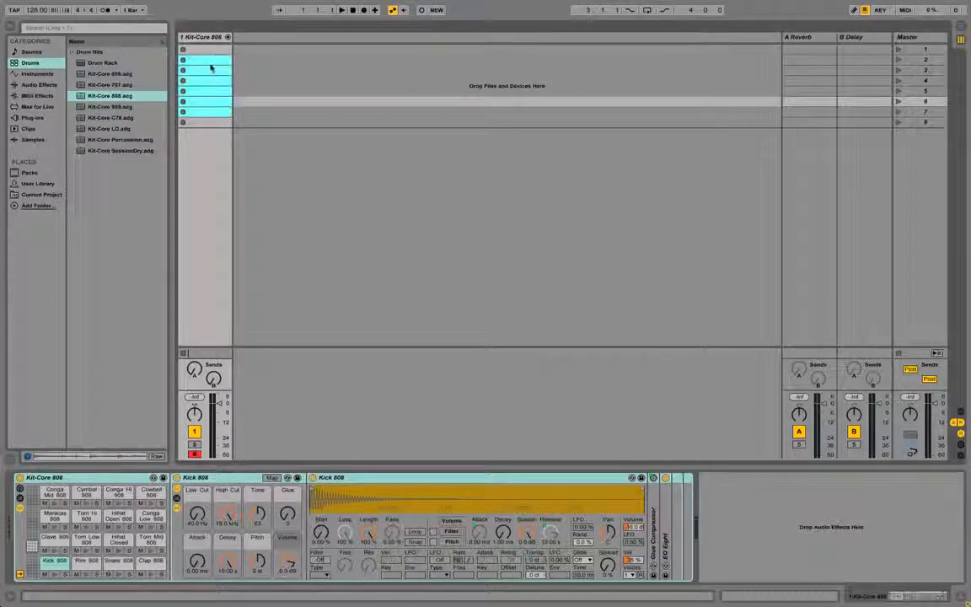
click(210, 52)
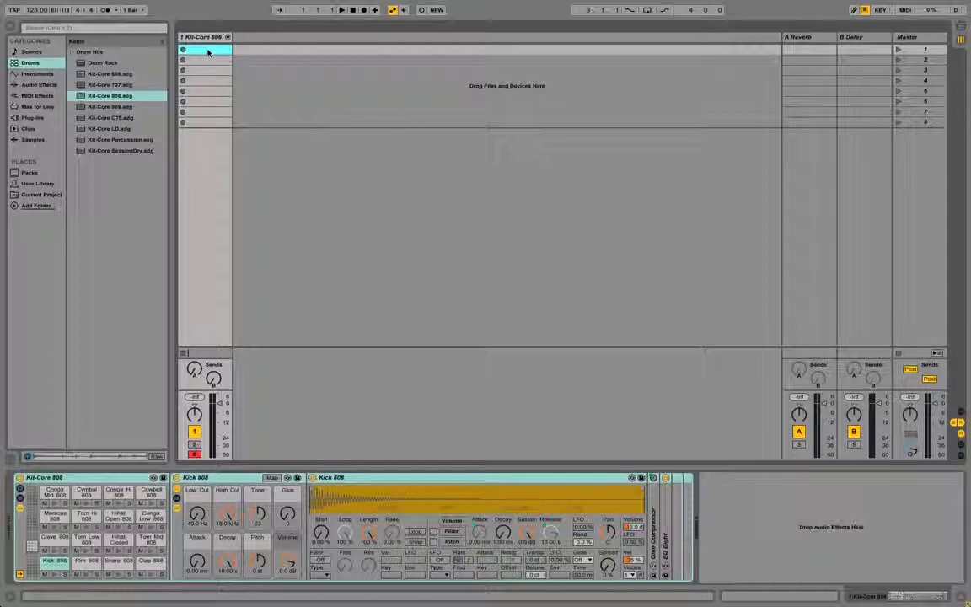
double_click(207, 51)
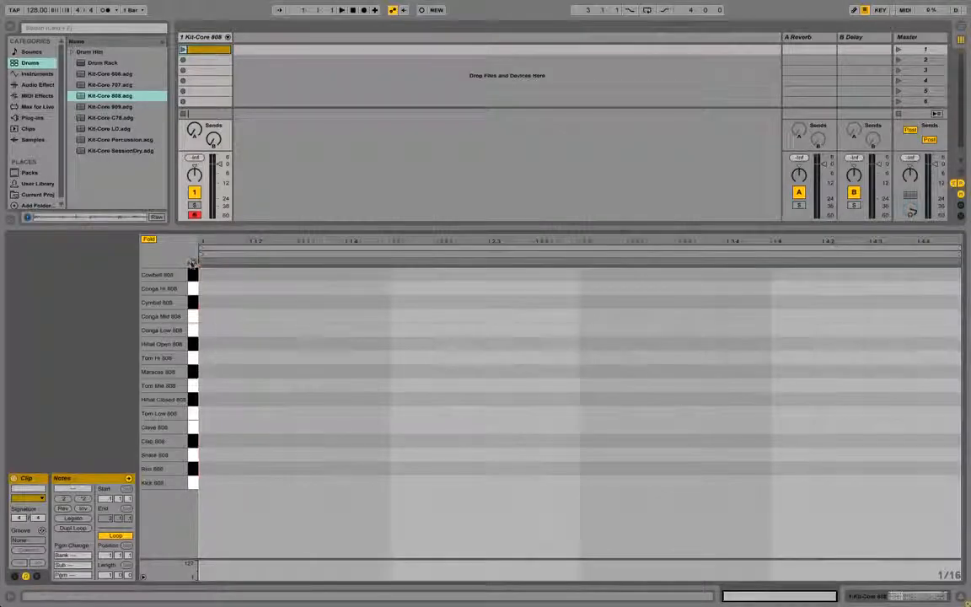
drag(193, 264, 192, 442)
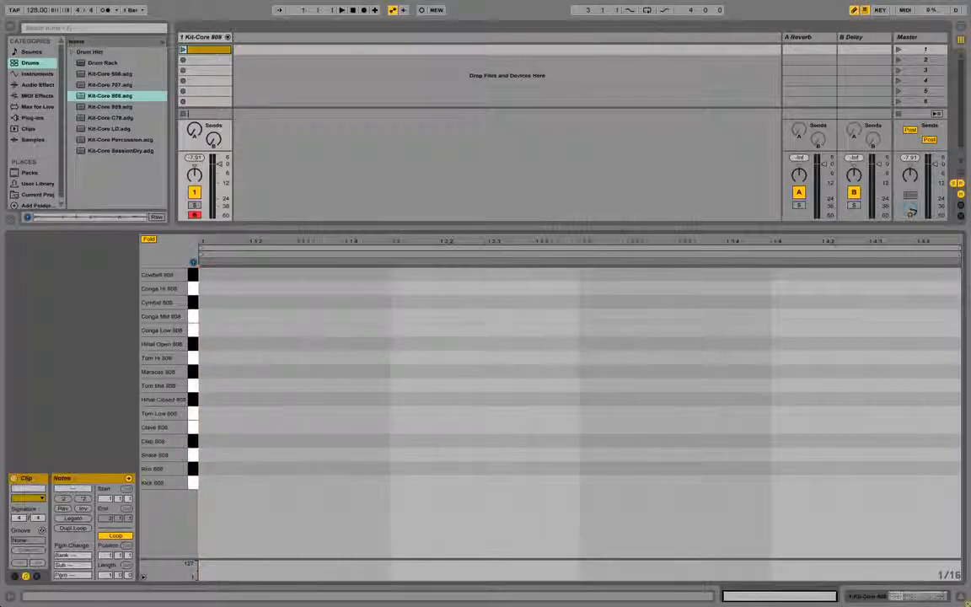
- Draw a Kick 808 note on each of the bar's four beats and launch the clip
click(227, 480)
click(410, 482)
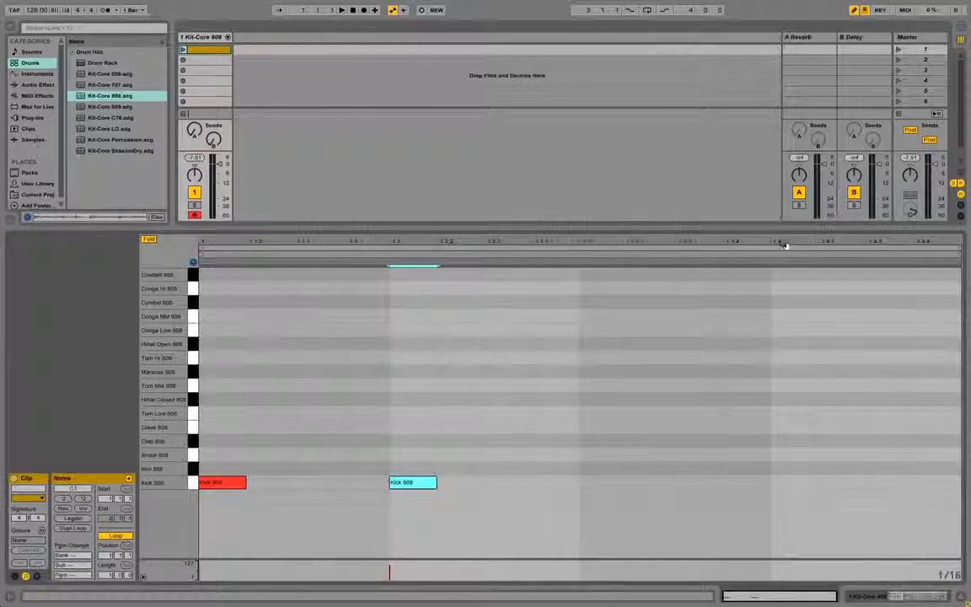
click(597, 476)
click(793, 481)
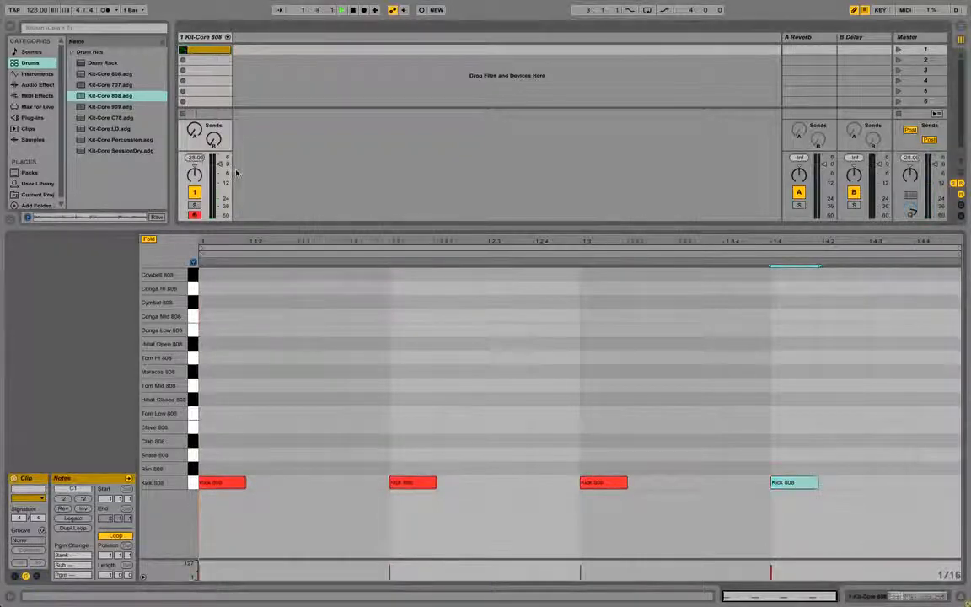
click(183, 48)
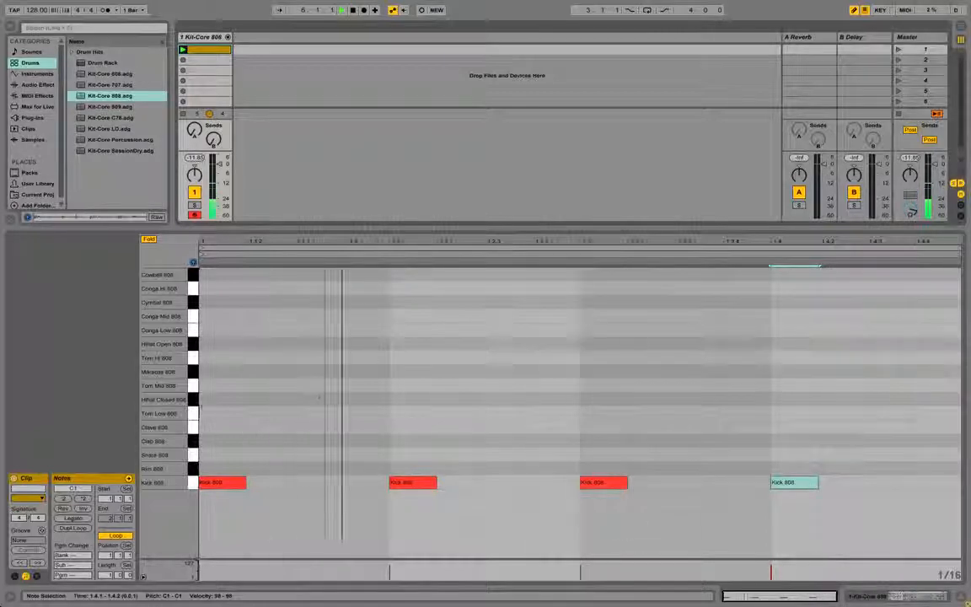
- Draw Hihat Closed 808 notes on the four offbeats, at 1.1.3, 1.2.3, 1.3.3 and 1.4.3
double_click(329, 398)
click(508, 398)
click(700, 397)
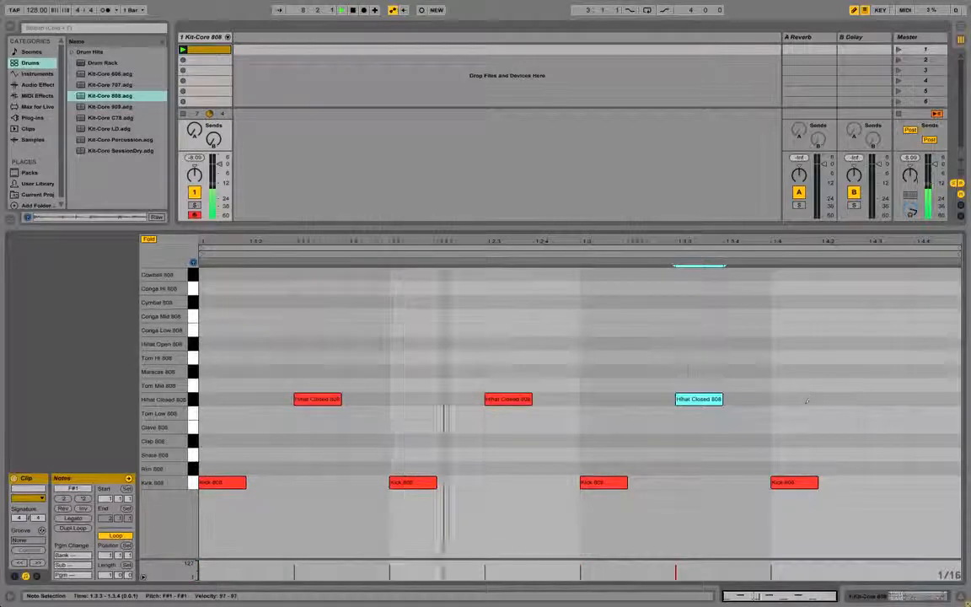
click(893, 398)
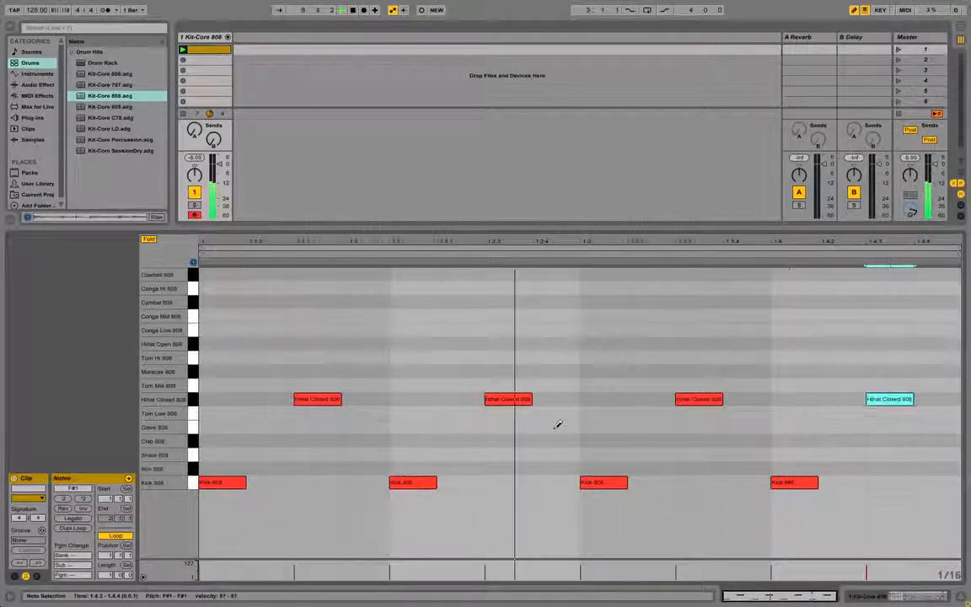
- Lower the velocity of the closed hi-hat notes, giving the second and fourth hits a higher velocity than the first and third
drag(253, 381, 316, 423)
drag(264, 360, 952, 396)
click(312, 399)
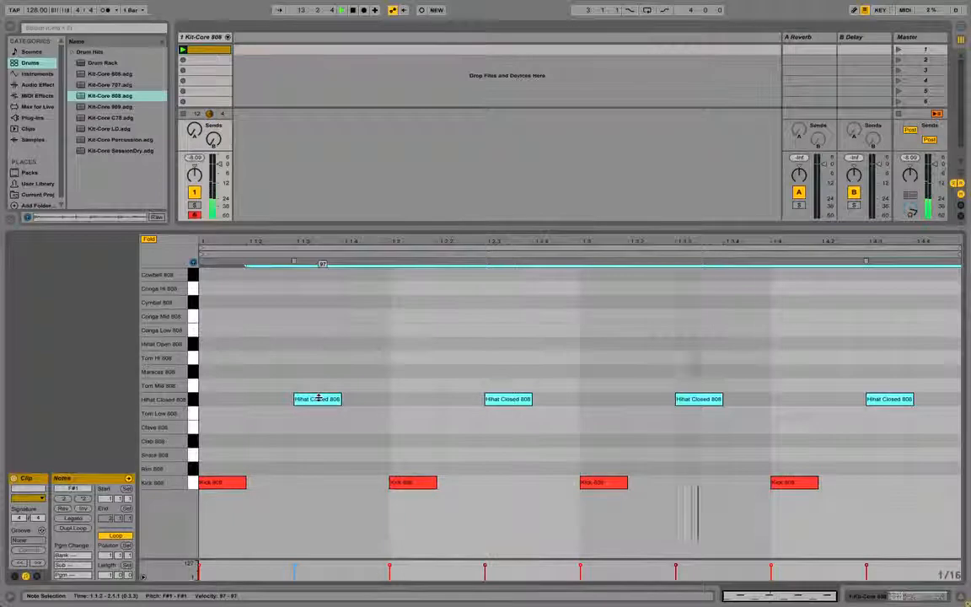
click(322, 264)
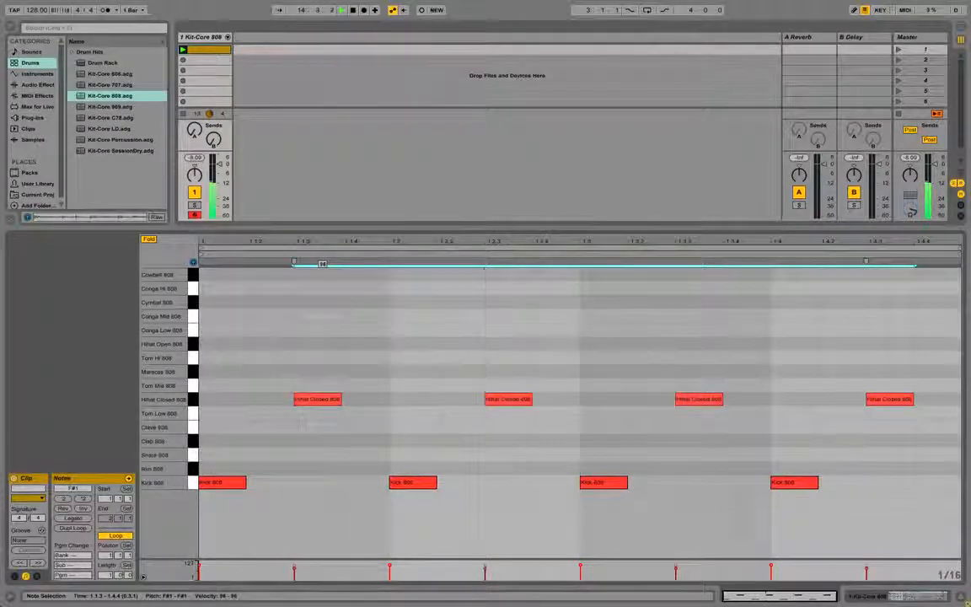
key(ctrl+z)
click(417, 354)
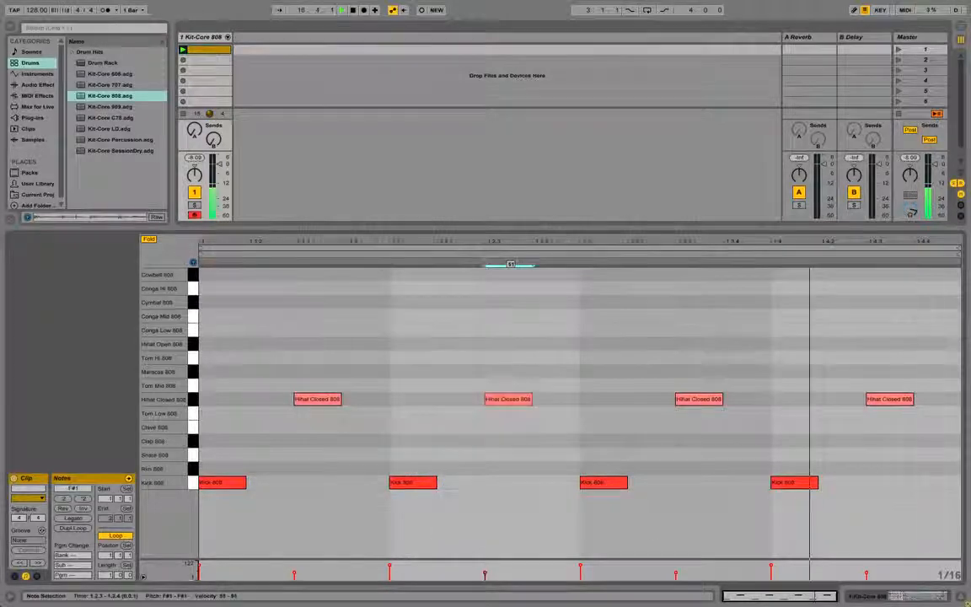
click(508, 398)
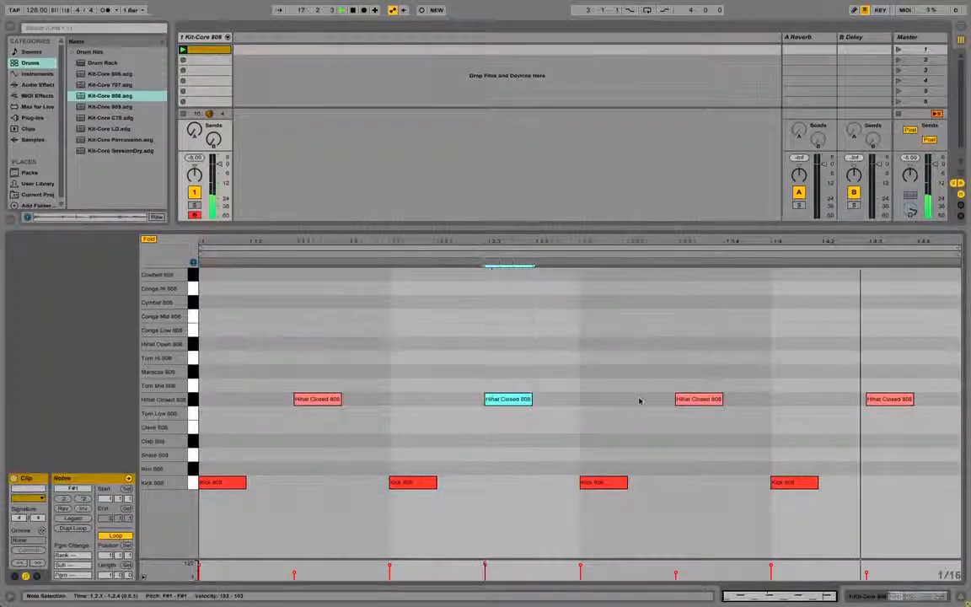
click(889, 399)
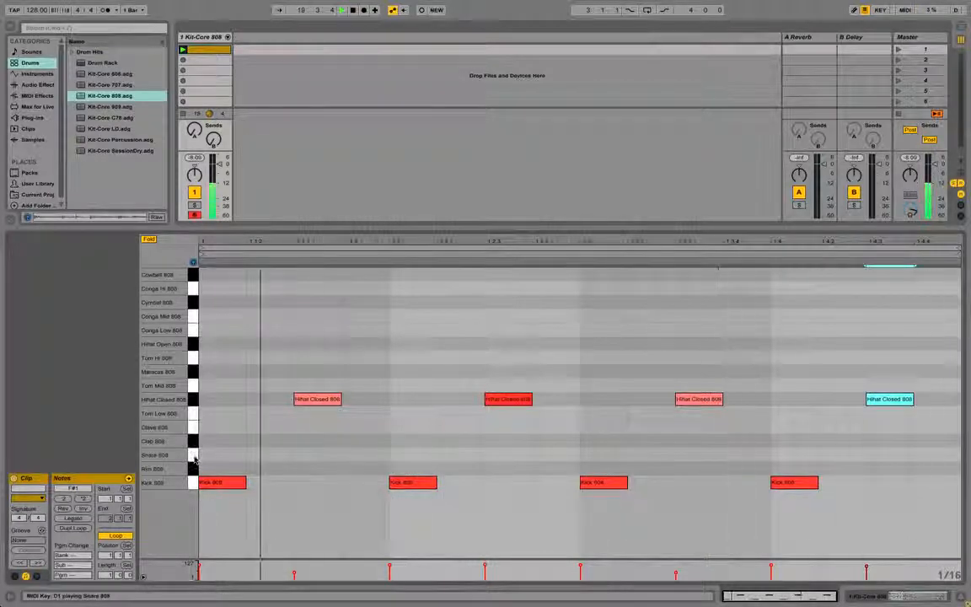
- Insert a new MIDI track beside the Kit-Core 808 track
click(272, 48)
click(232, 34)
click(205, 49)
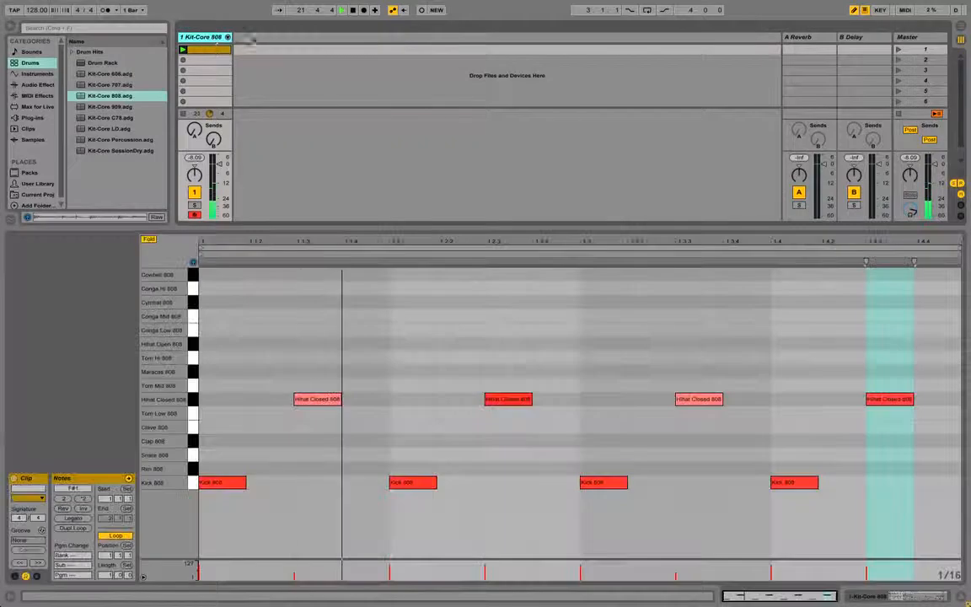
right_click(260, 38)
key(Escape)
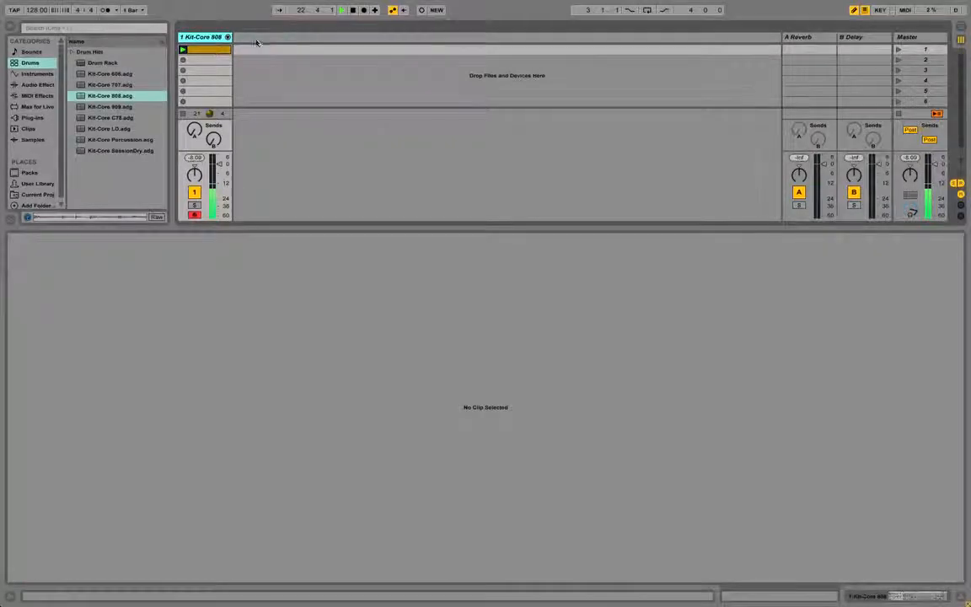
key(ctrl+shift+t)
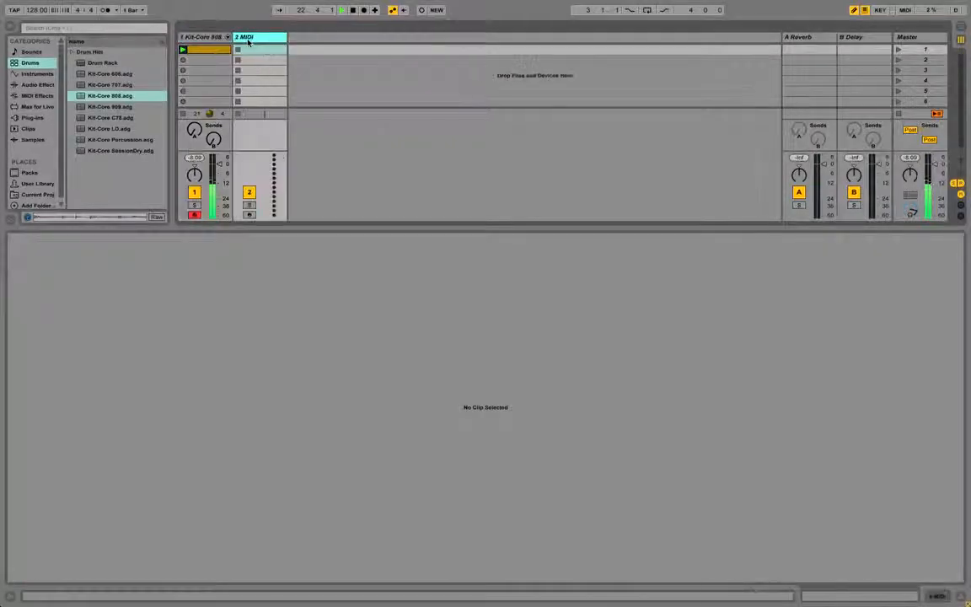
- Load the Grand Piano preset from the Piano & Keys instrument racks onto the second track and create an empty clip in its first slot
click(34, 73)
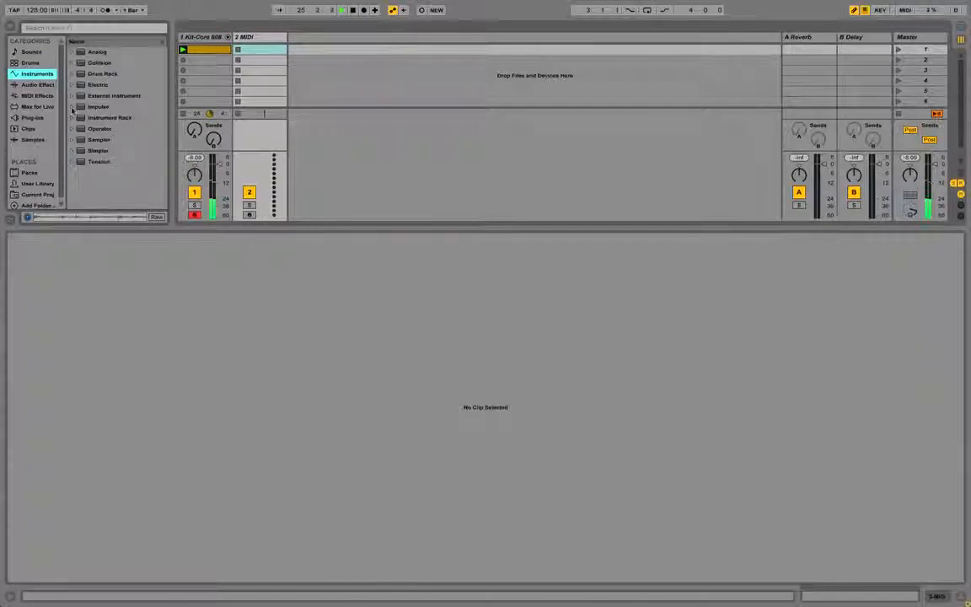
click(74, 118)
scroll(93, 127, down, 2)
click(89, 150)
scroll(101, 168, down, 4)
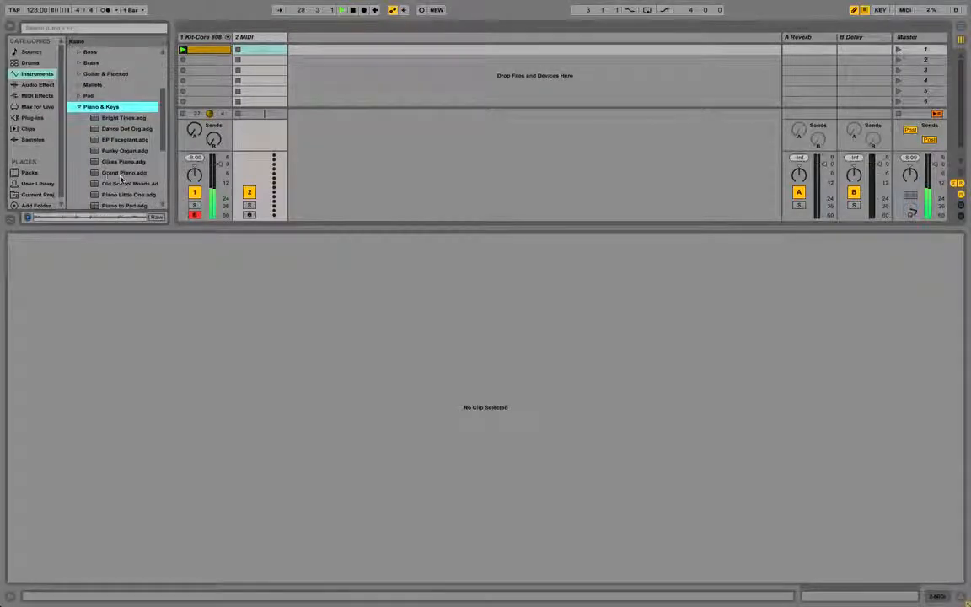
click(119, 173)
drag(252, 43, 251, 42)
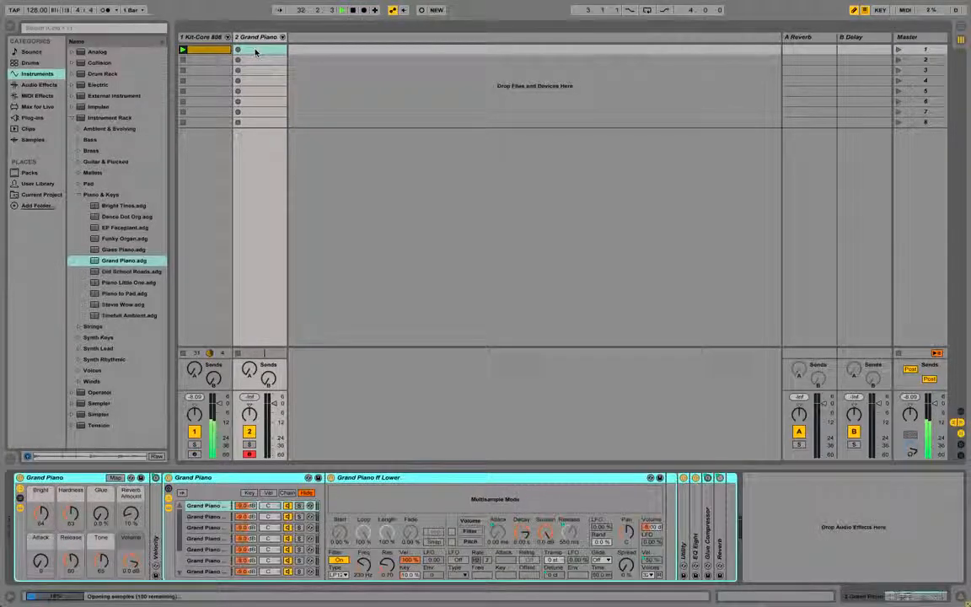
double_click(263, 50)
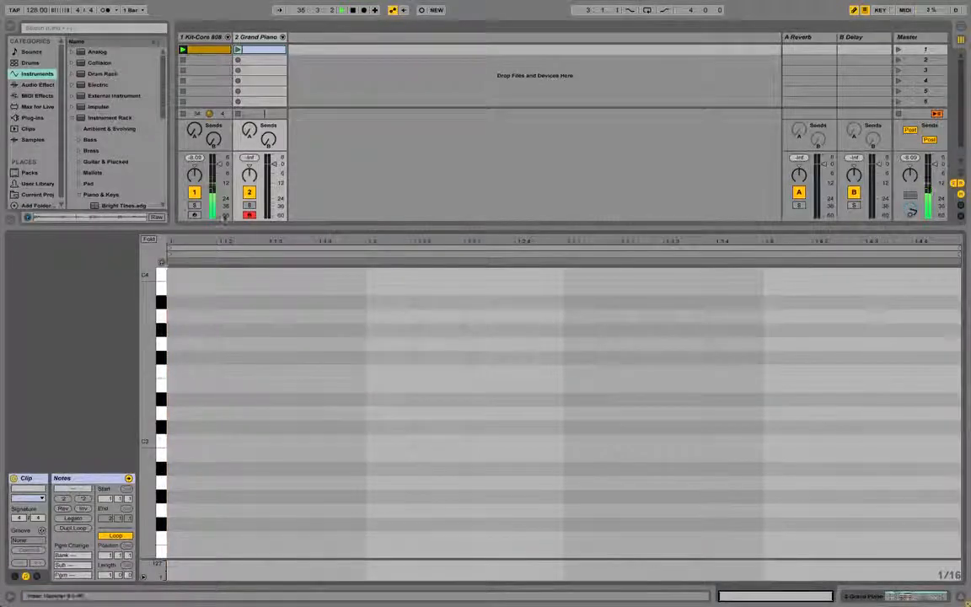
- Draw eight C3 sixteenth notes across the piano clip, one starting on every eighth note of the bar
click(186, 440)
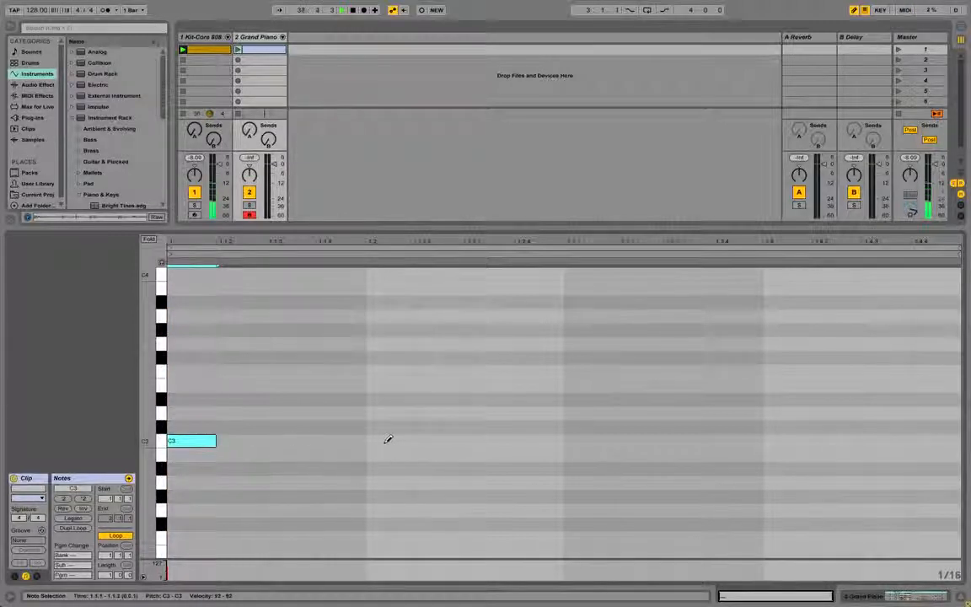
click(310, 440)
click(389, 440)
click(497, 440)
click(588, 440)
click(687, 440)
click(787, 440)
click(907, 440)
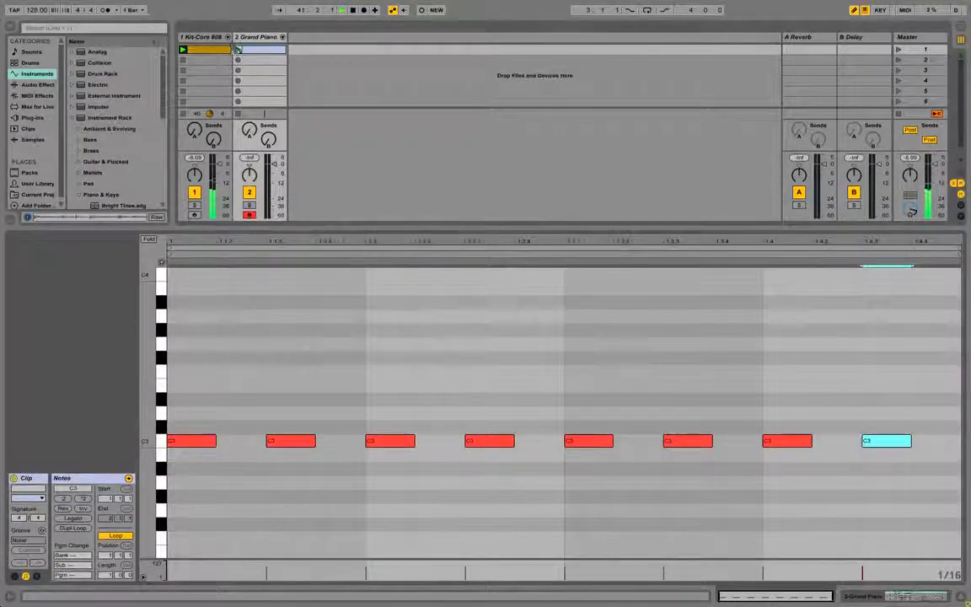
- Add eight E3 sixteenth notes directly above the C3 notes in the piano clip
click(186, 386)
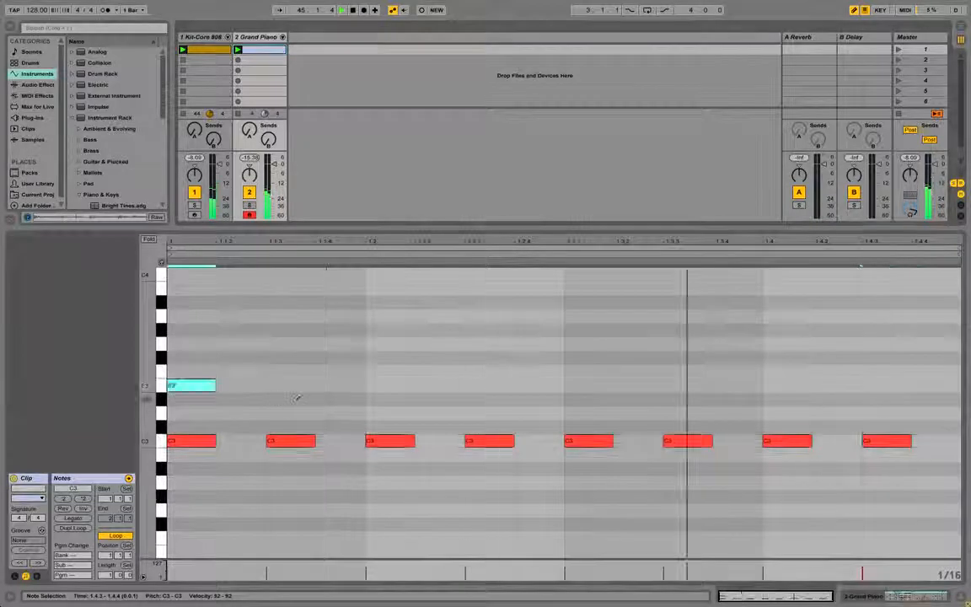
click(291, 385)
click(389, 385)
click(489, 385)
click(588, 385)
click(687, 385)
click(786, 385)
click(886, 385)
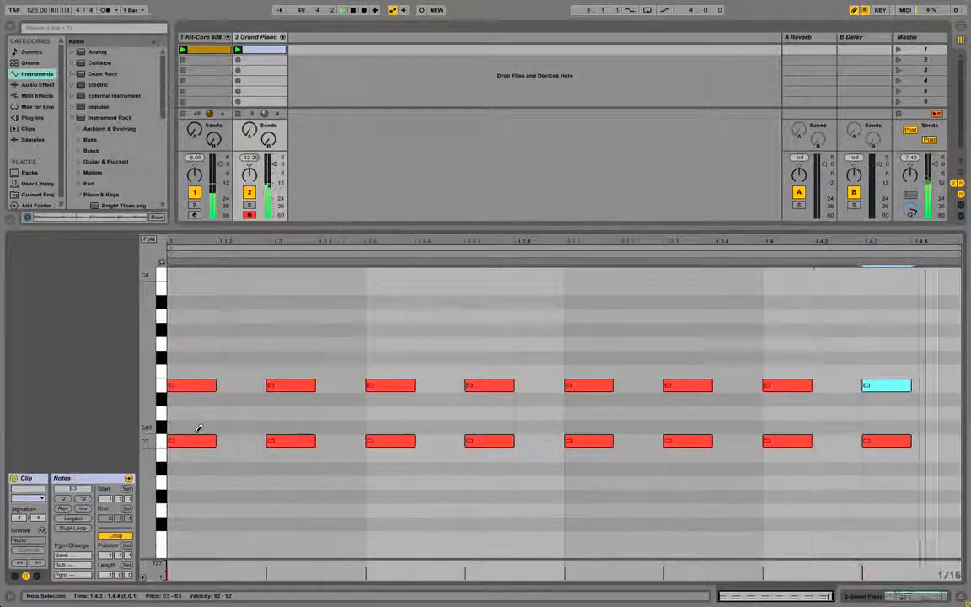
- Delete all notes from the Grand Piano clip
click(198, 471)
key(ctrl+a)
key(Delete)
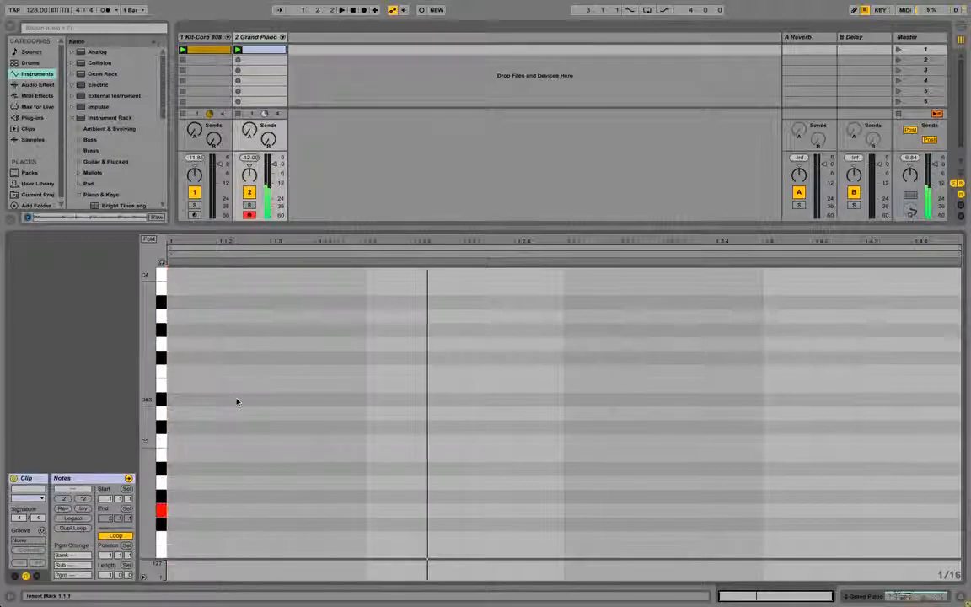
- Delete the empty Grand Piano clip and record a new four-bar broken-chord performance in its slot, then stop recording
scroll(243, 407, down, 2)
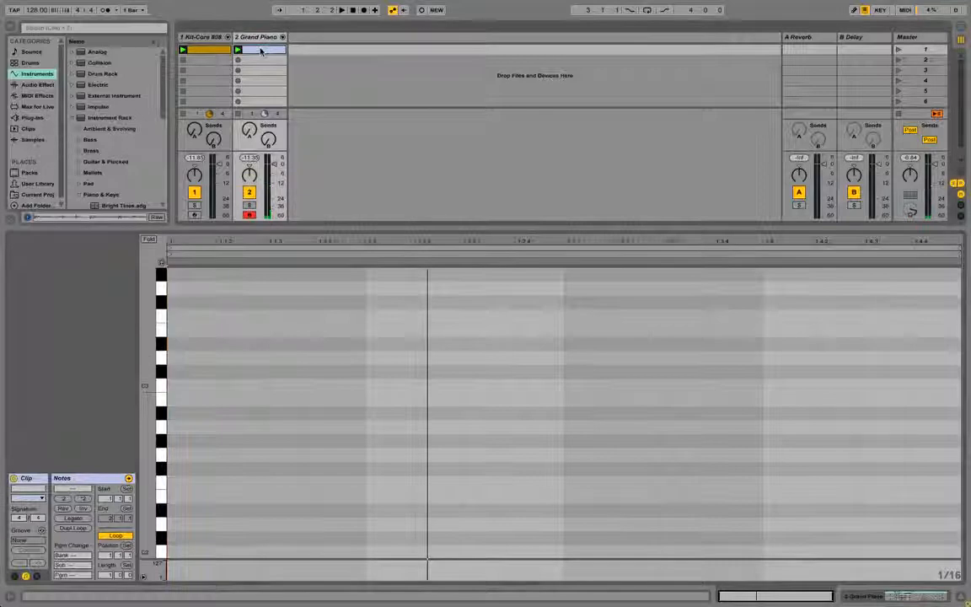
key(Delete)
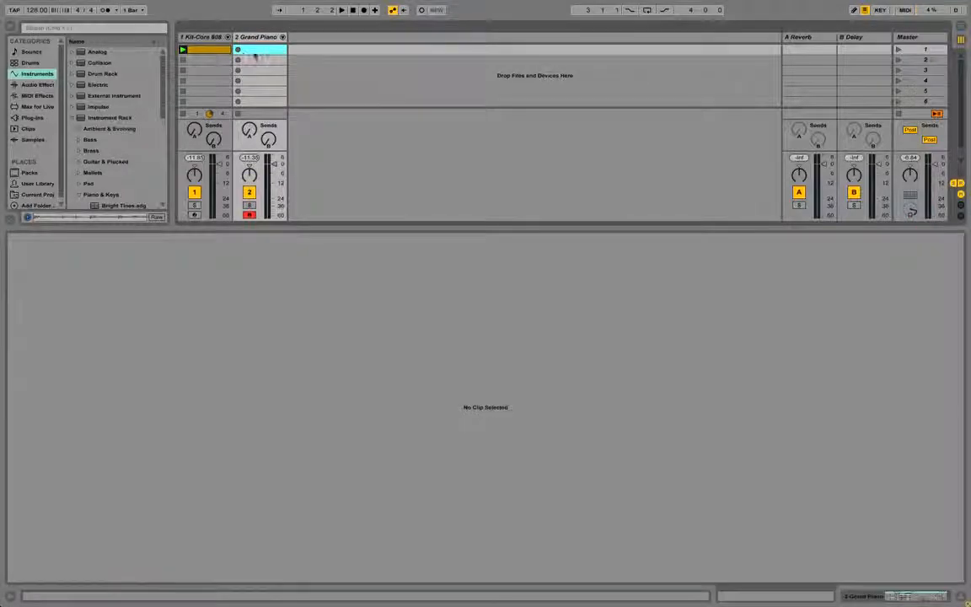
click(238, 50)
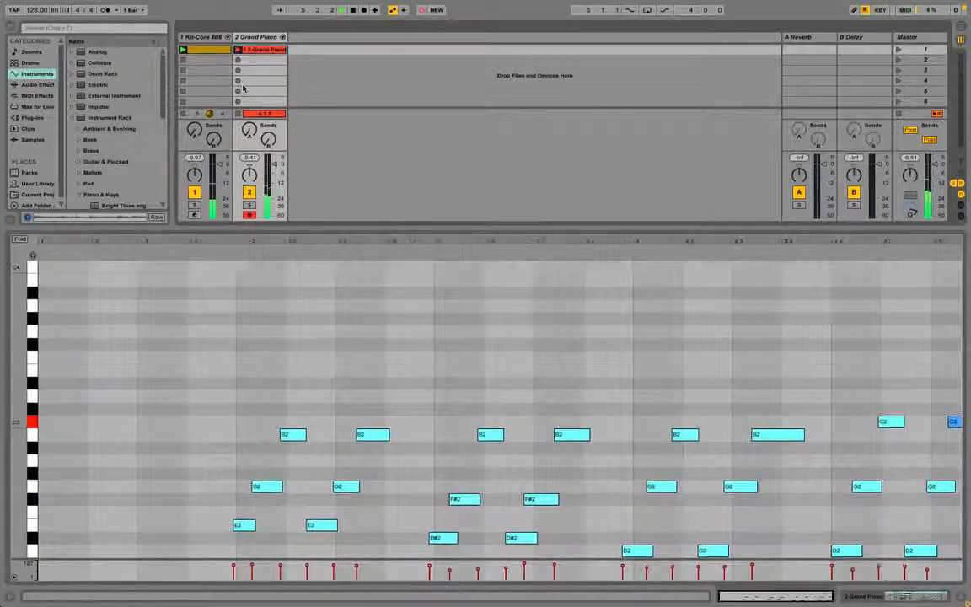
click(255, 51)
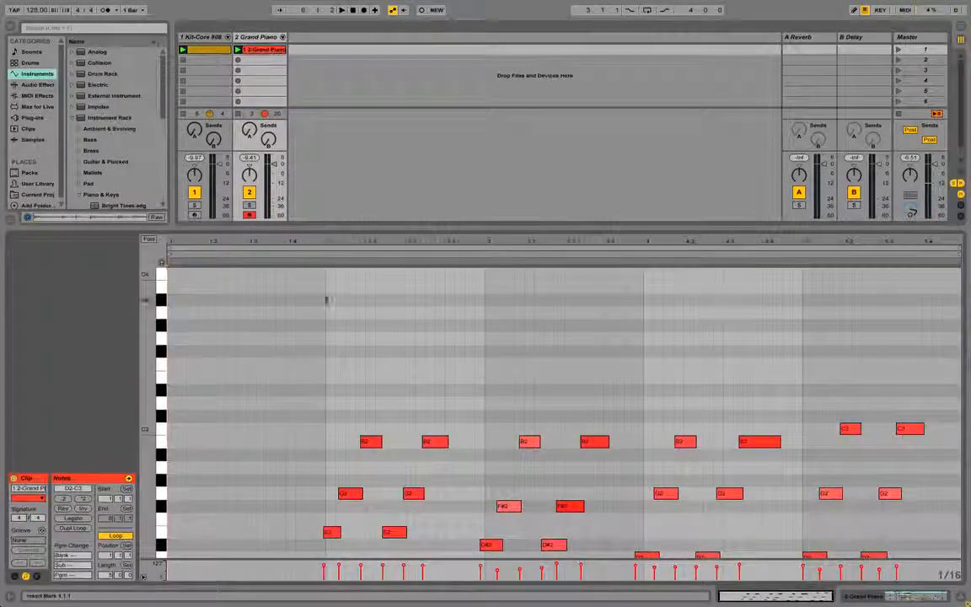
- Shift all recorded piano notes earlier so the first E2 starts at the beginning of the clip
drag(317, 294, 962, 557)
drag(368, 447, 221, 451)
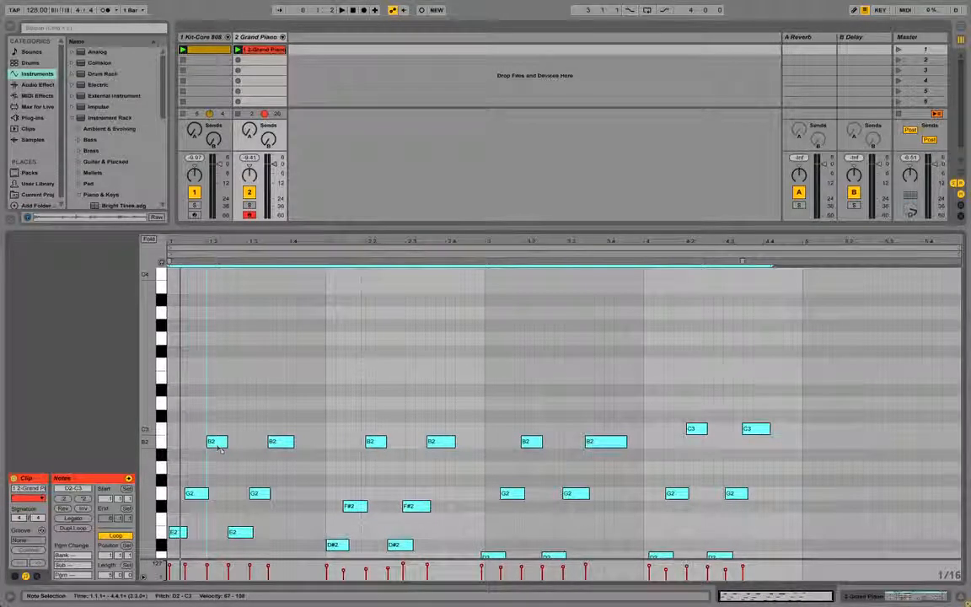
click(202, 291)
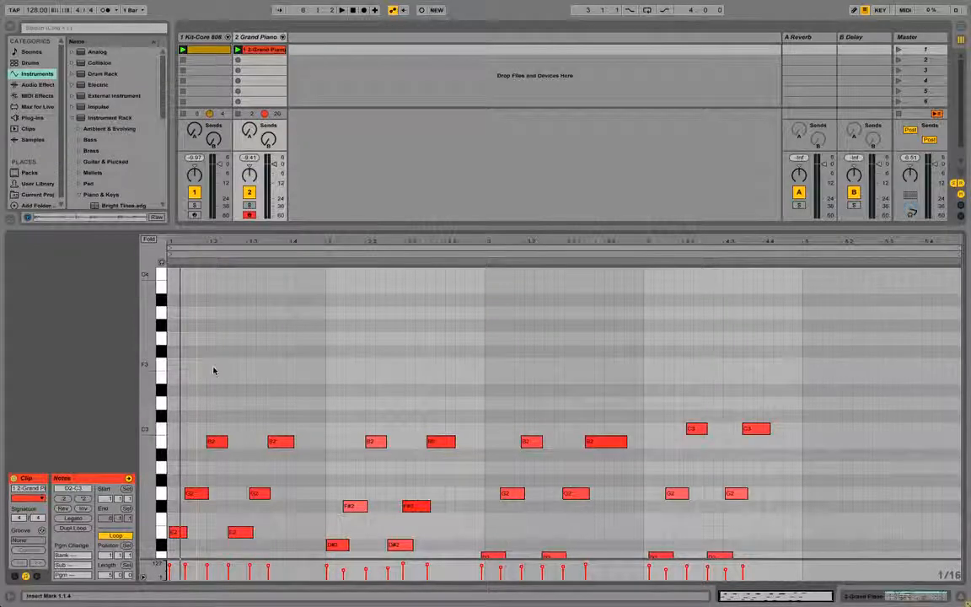
- Quantize the start of every piano note to the current grid at 100%
scroll(269, 368, down, 2)
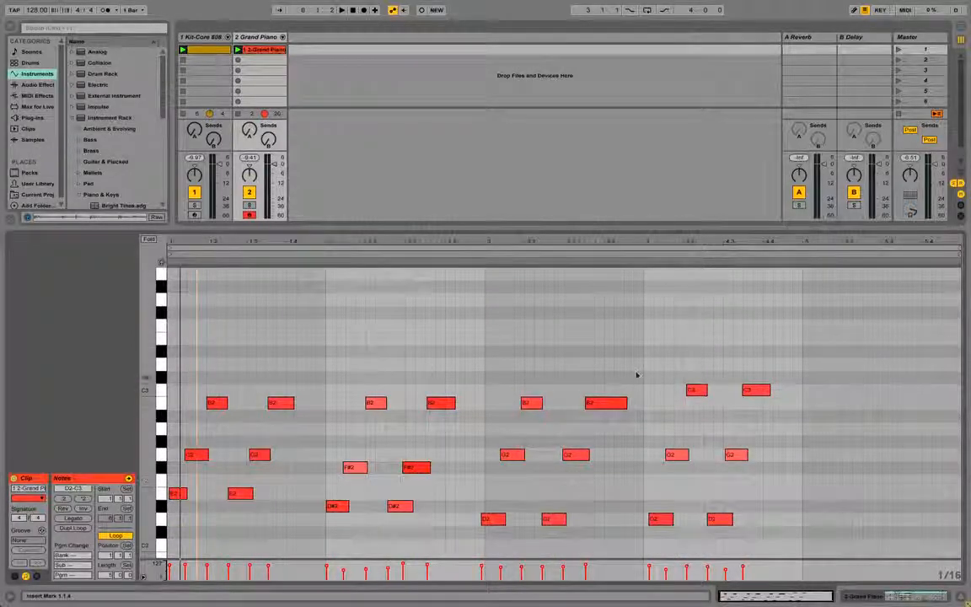
key(ctrl+a)
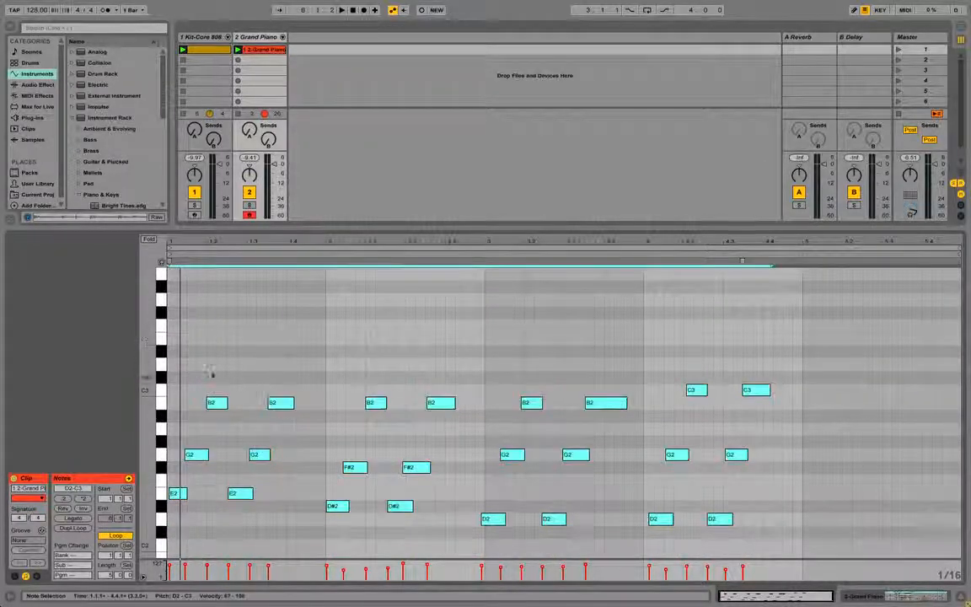
right_click(227, 371)
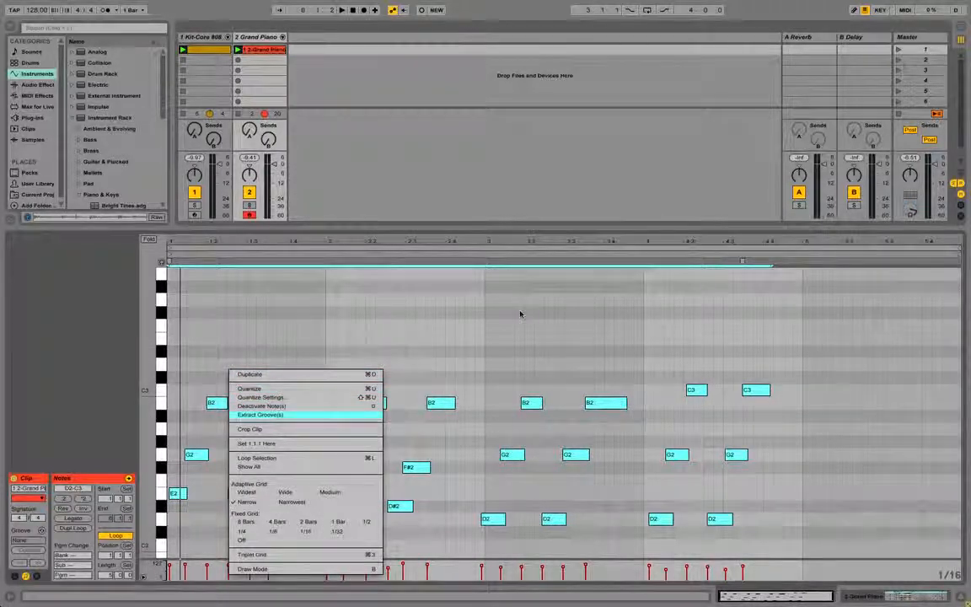
click(303, 397)
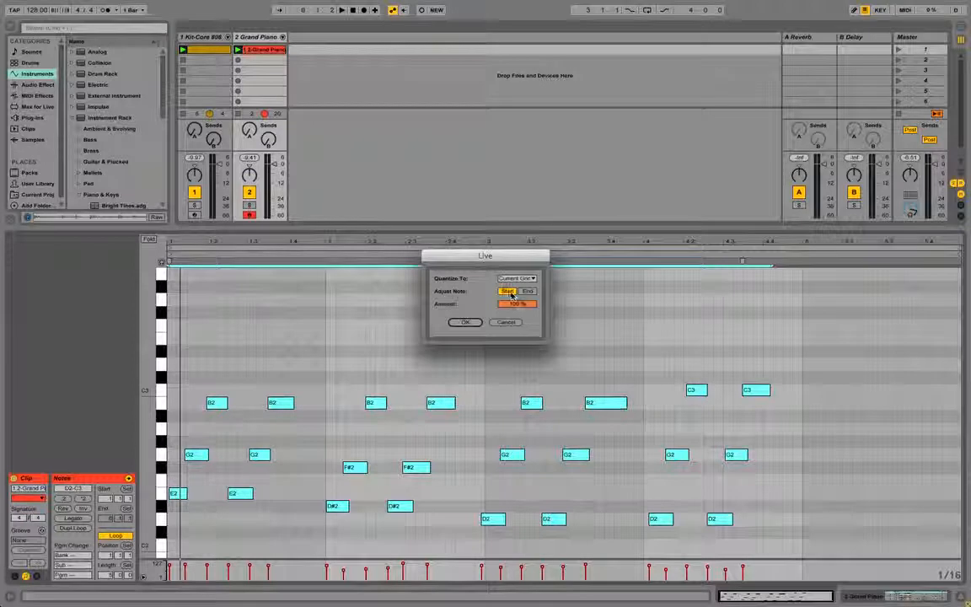
click(465, 322)
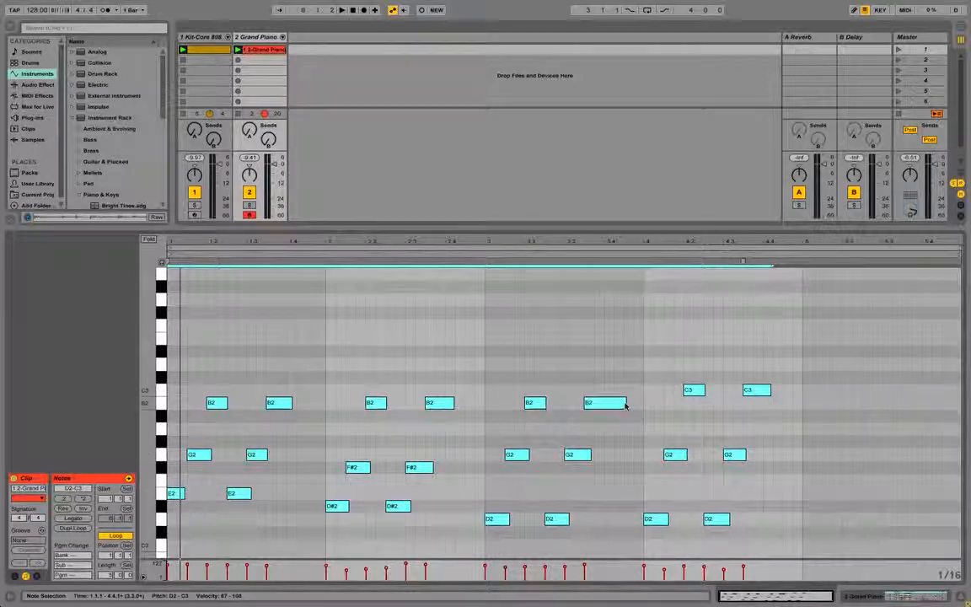
- Shorten all piano notes slightly while listening to the clip and even out their velocities to 87
drag(626, 406, 614, 405)
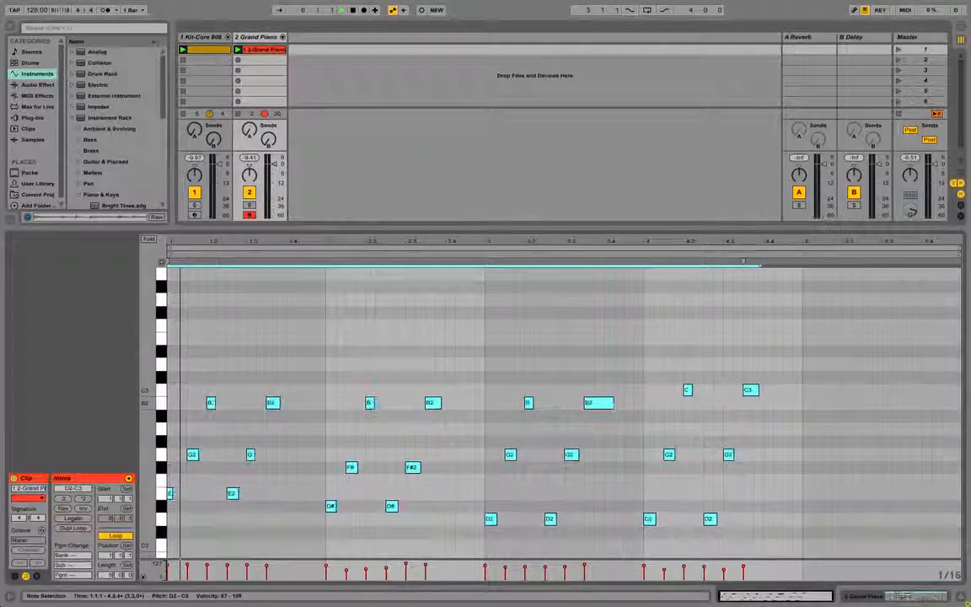
key(space)
drag(253, 455, 263, 455)
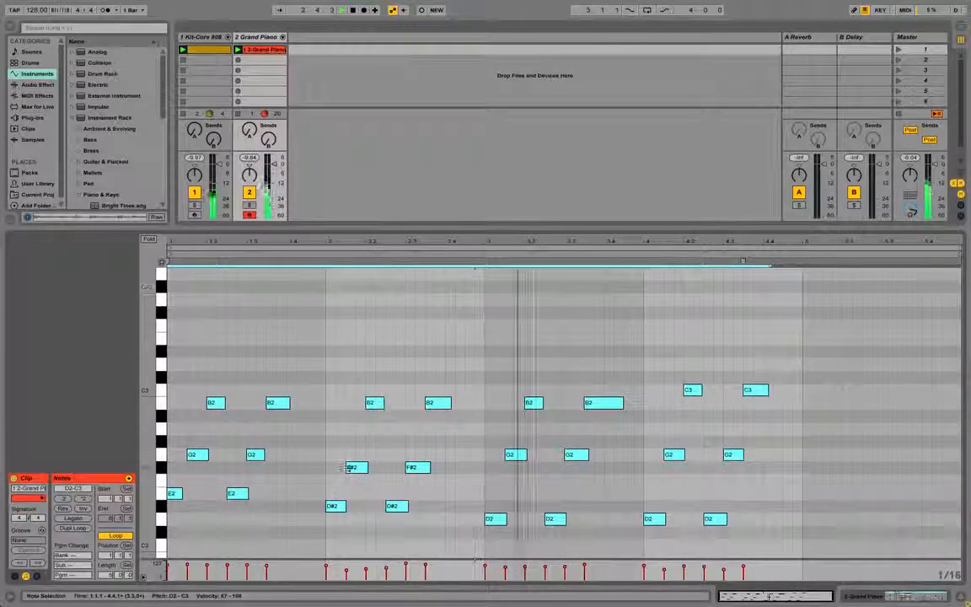
click(345, 571)
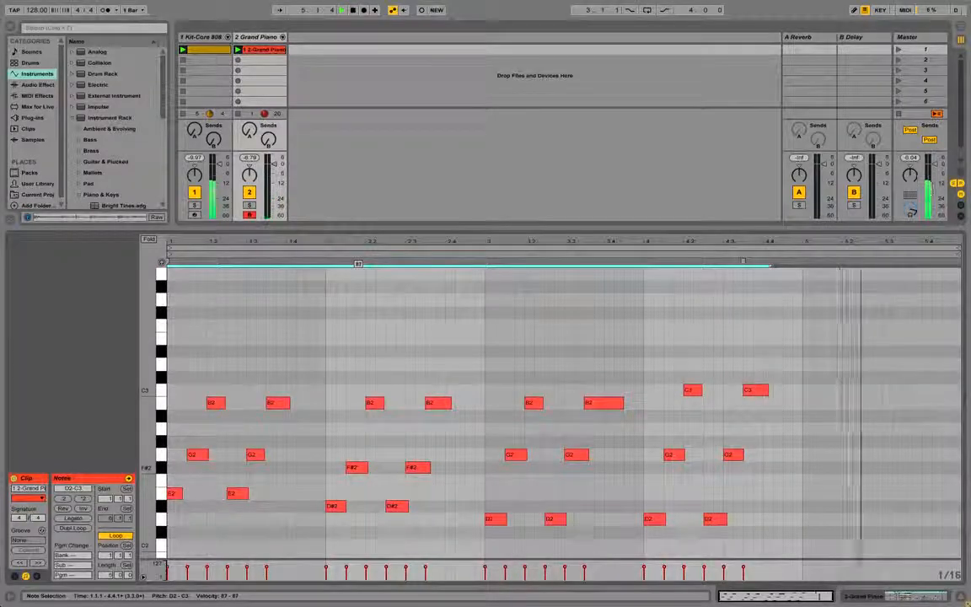
- Trim the piano clip's loop to four bars, running from 1.1.1 to 5.1.1
key(ctrl+a)
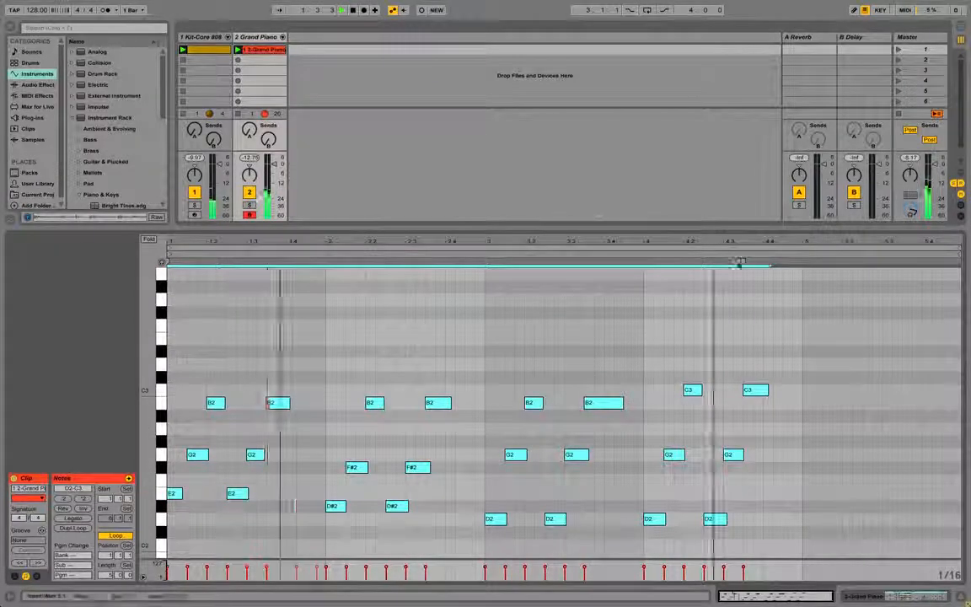
click(800, 301)
drag(798, 291, 105, 537)
click(108, 535)
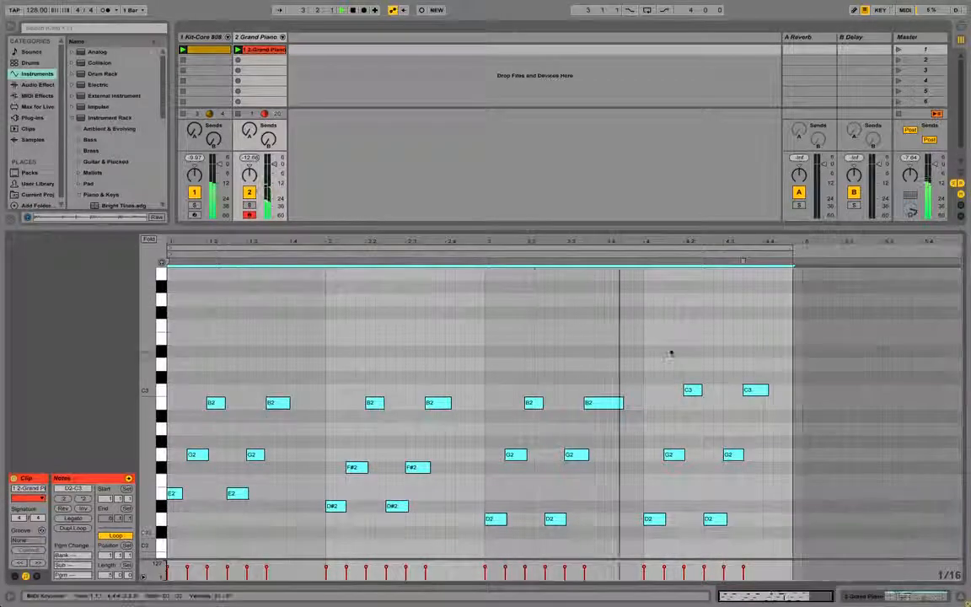
key(ctrl+a)
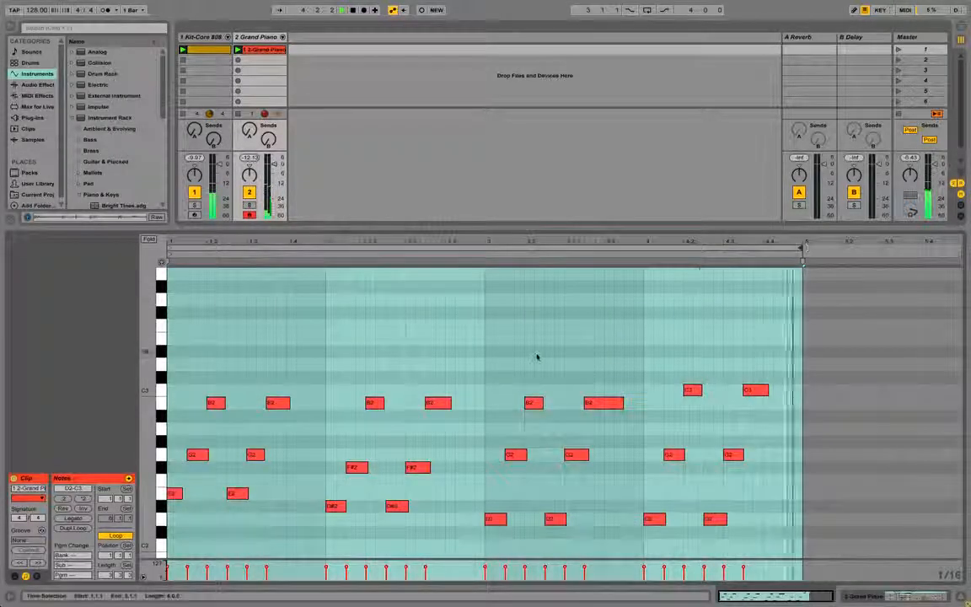
- Show the device chains of the Grand Piano and Kit-Core 808 tracks
key(shift+Tab)
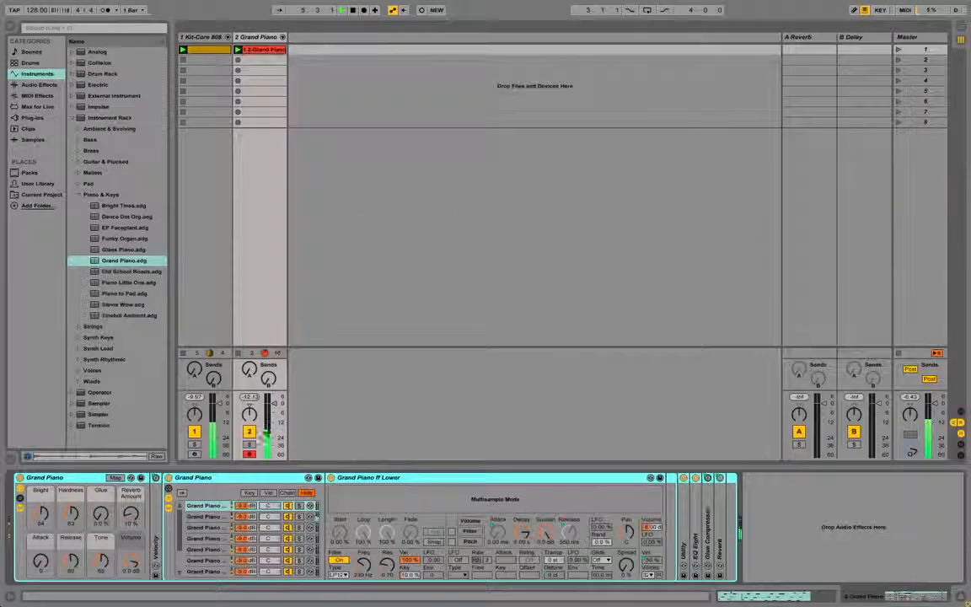
click(270, 40)
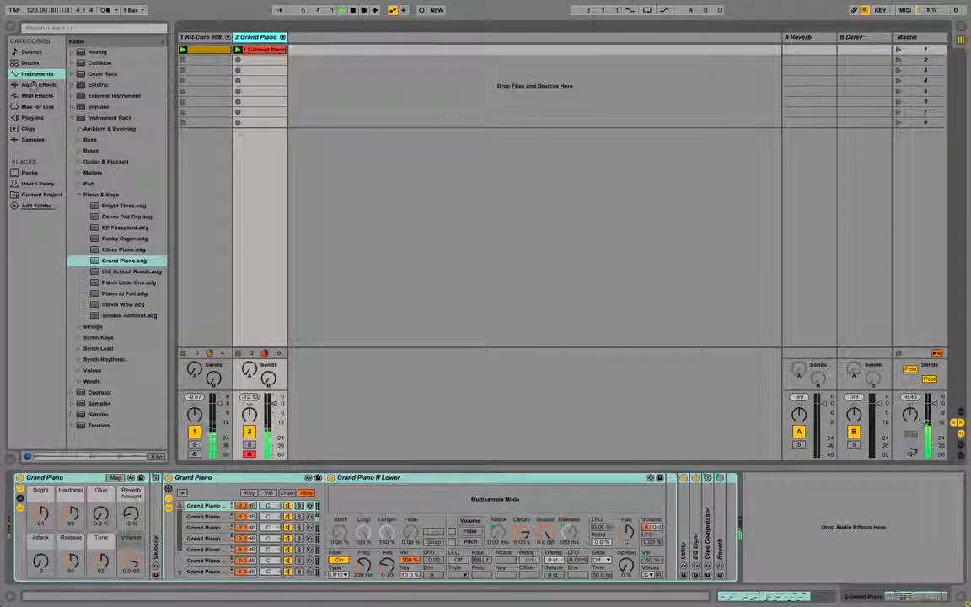
click(204, 50)
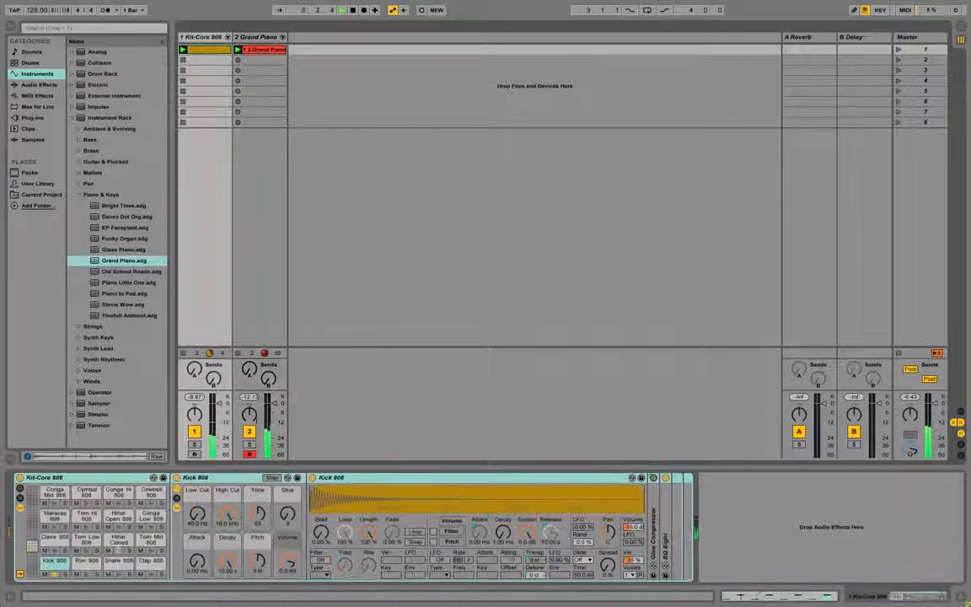
- Fill bars 1 to 4 of the Kit-Core 808 track in the Arrangement with the drum clip and start the loop brace at 1.1.1
click(961, 30)
key(Tab)
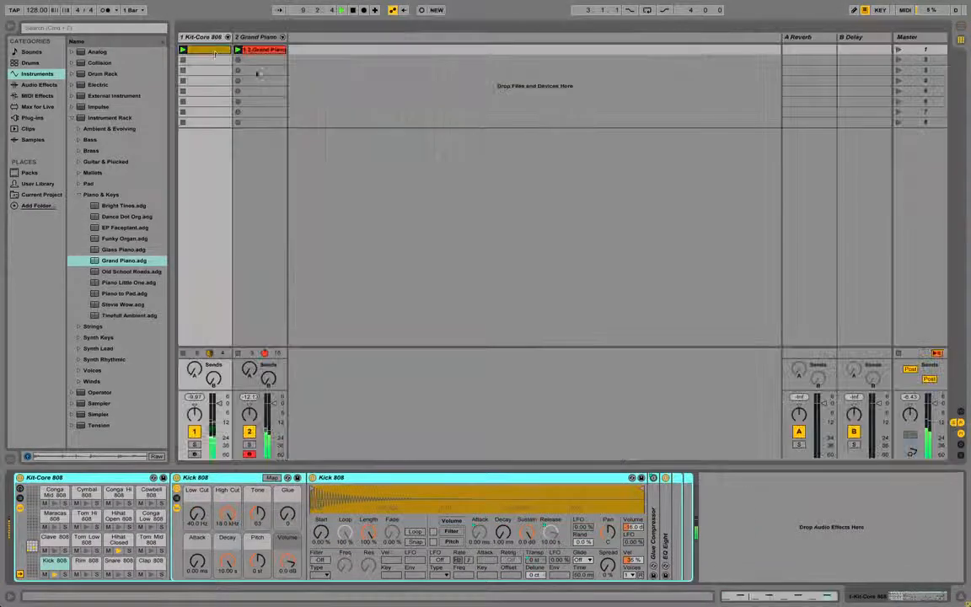
key(Tab)
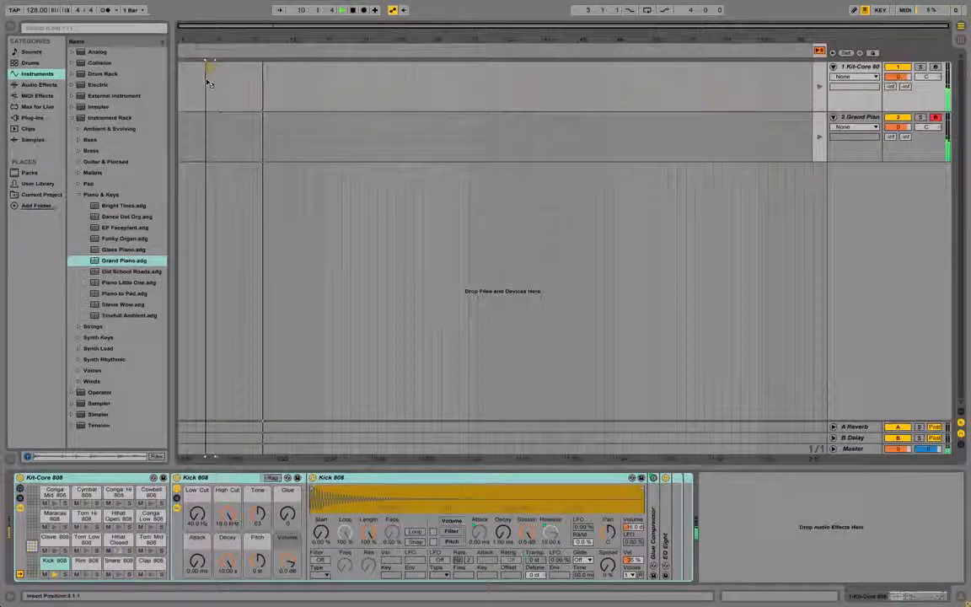
click(192, 72)
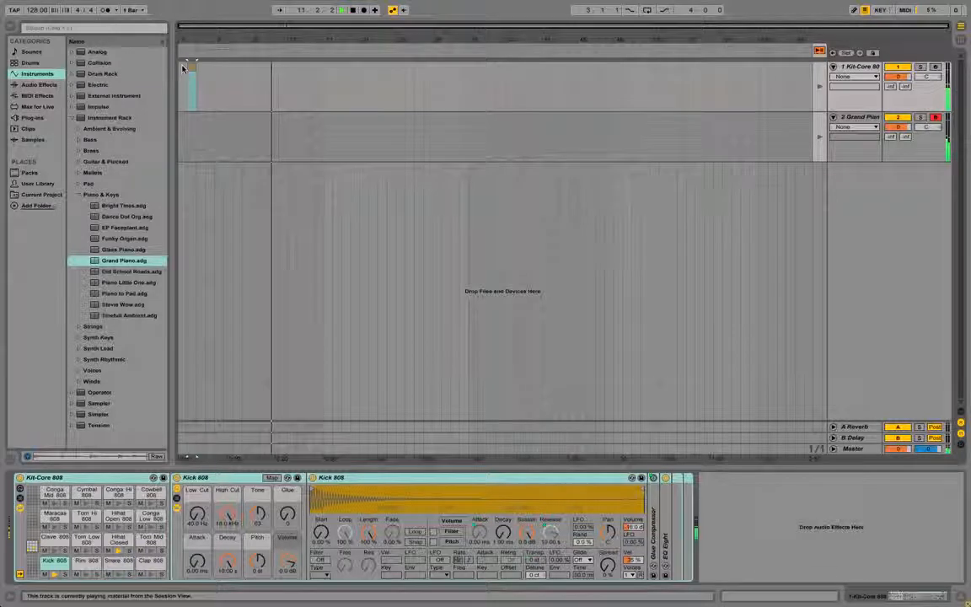
key(Home)
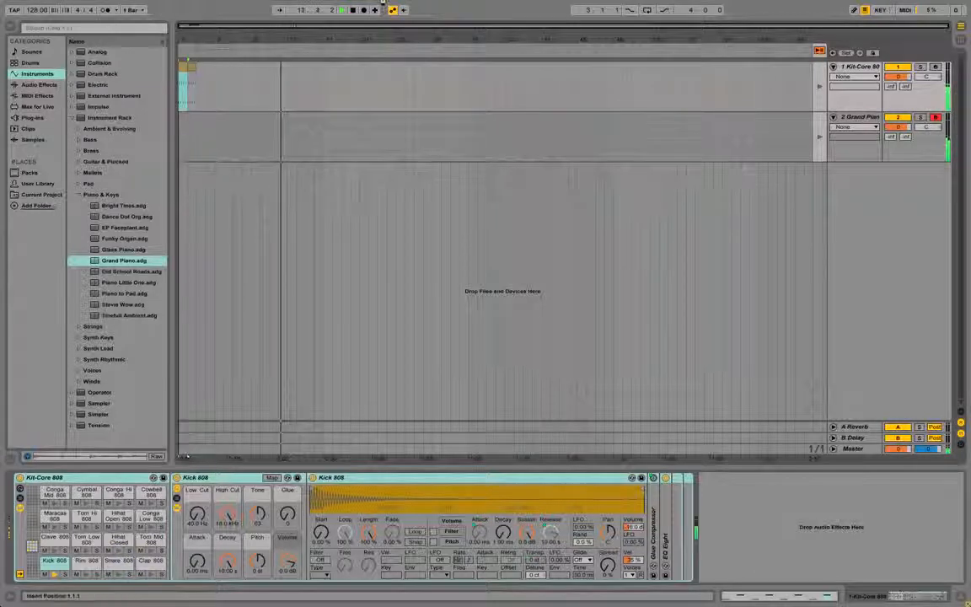
click(220, 70)
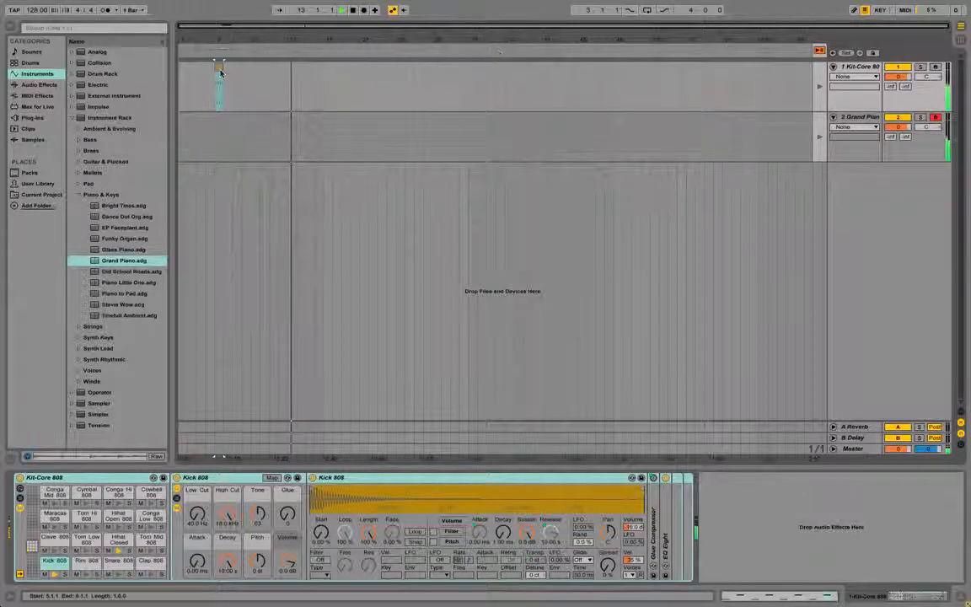
click(184, 74)
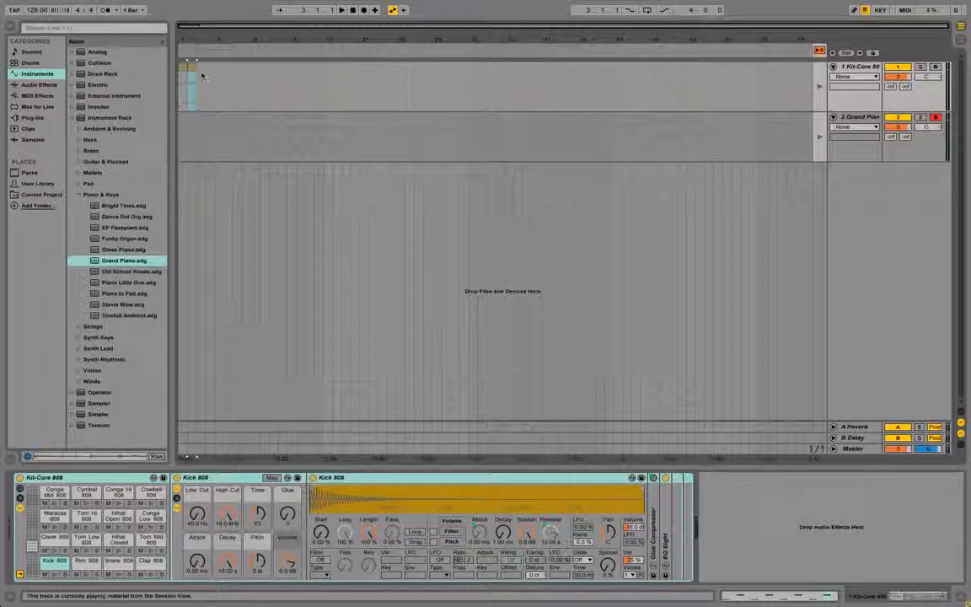
drag(212, 50, 195, 49)
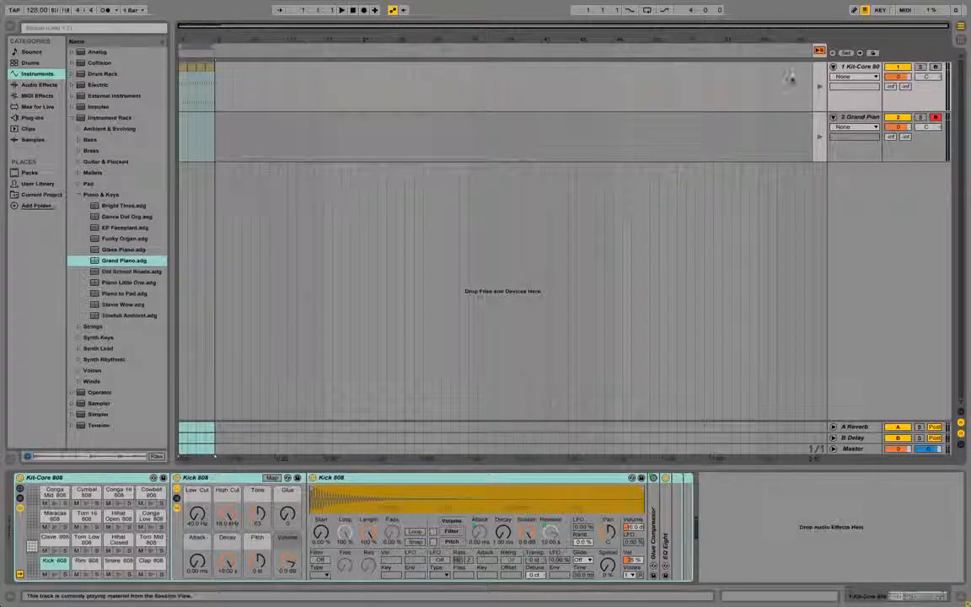
- Copy the Grand Piano clip from the Session to bar 1 of the Grand Piano track in the Arrangement
key(Tab)
key(Tab)
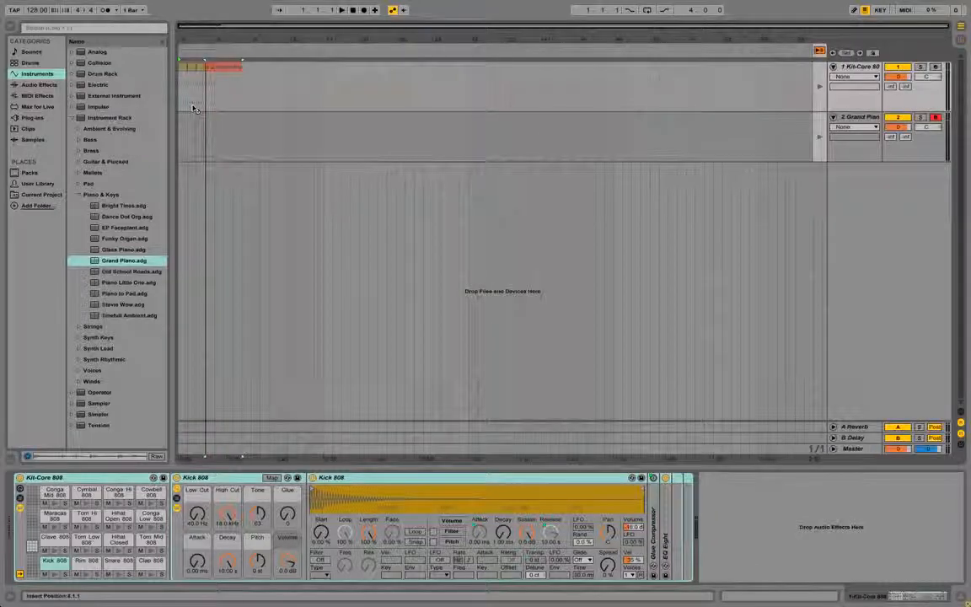
click(199, 134)
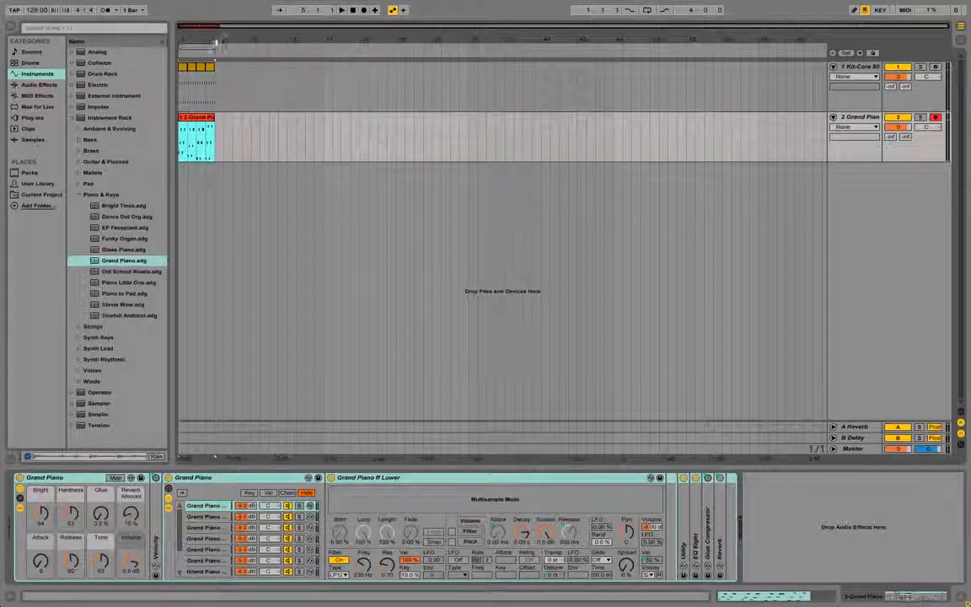
- Play the Arrangement and turn on looping over its first four bars
click(192, 83)
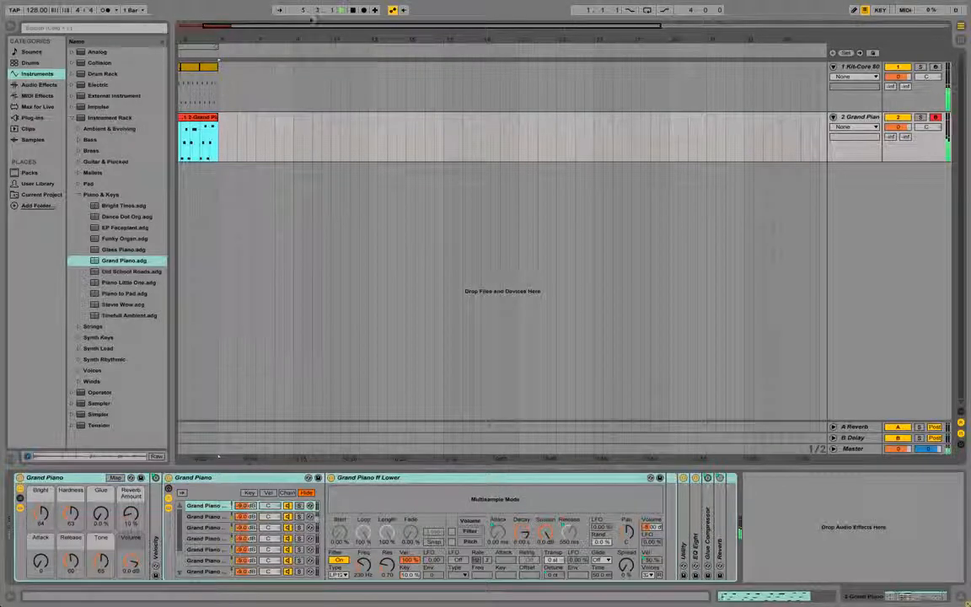
drag(218, 456, 218, 485)
click(221, 89)
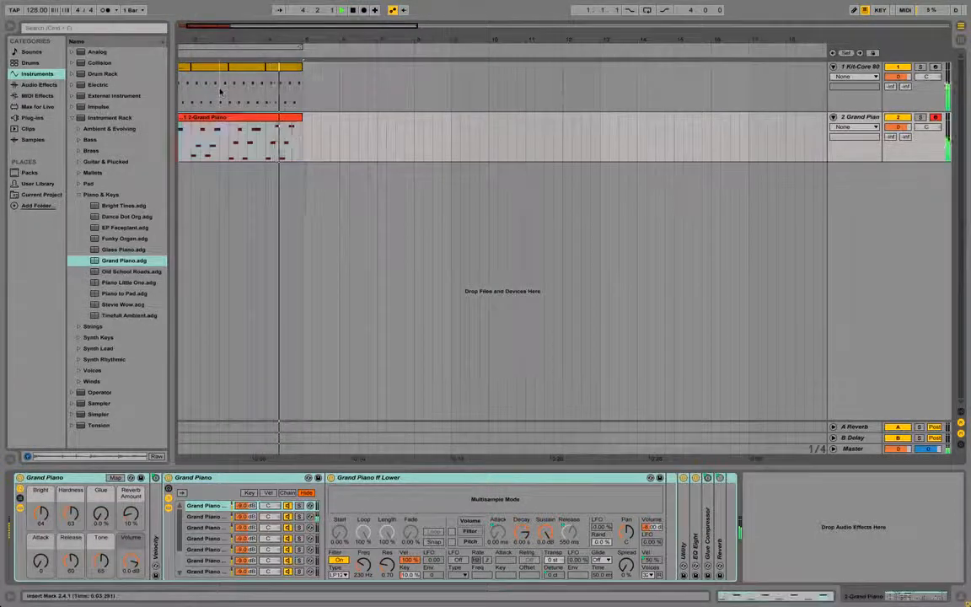
drag(224, 40, 224, 51)
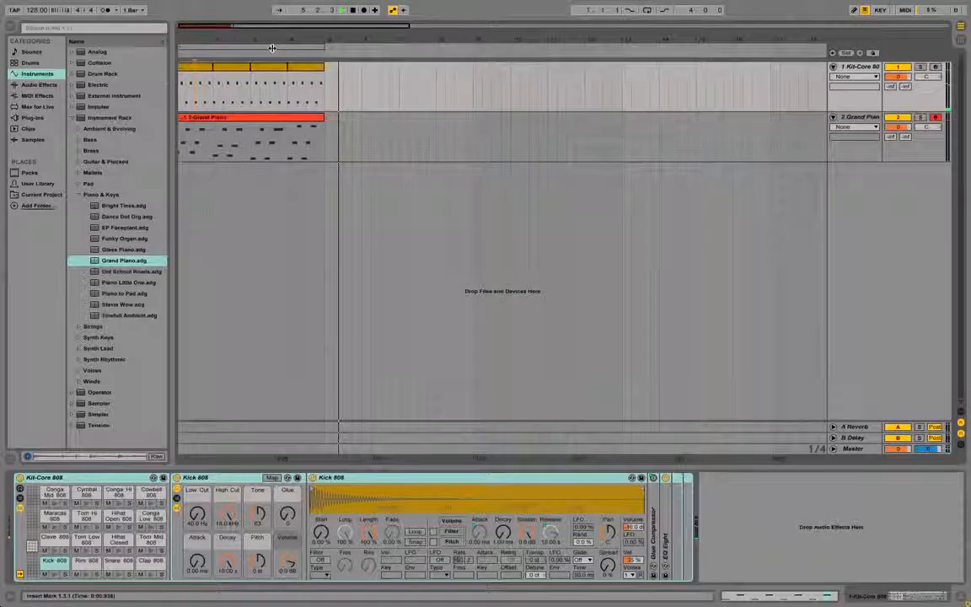
key(ctrl+l)
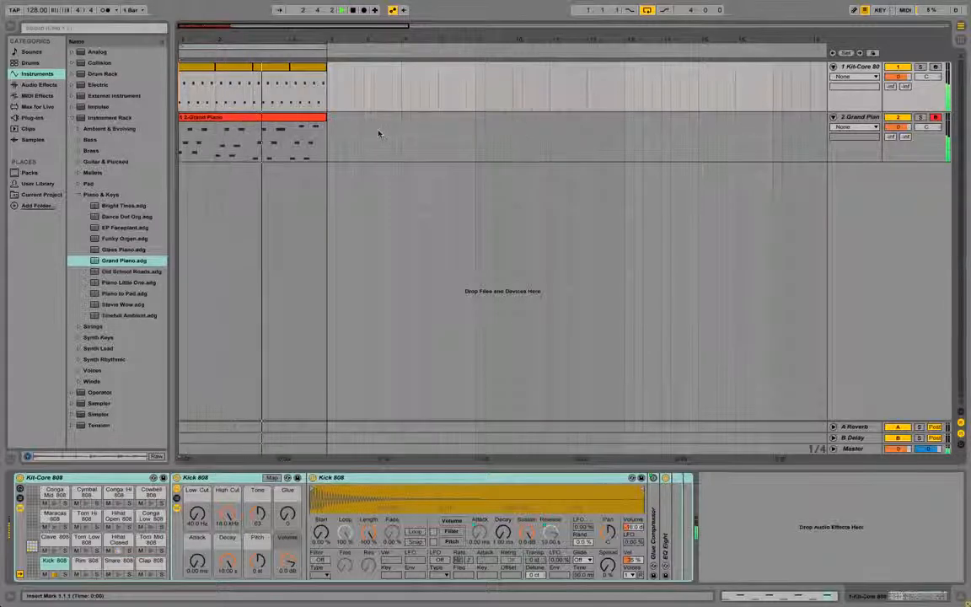
- Duplicate the Grand Piano track together with its four-bar clip
click(280, 124)
click(858, 118)
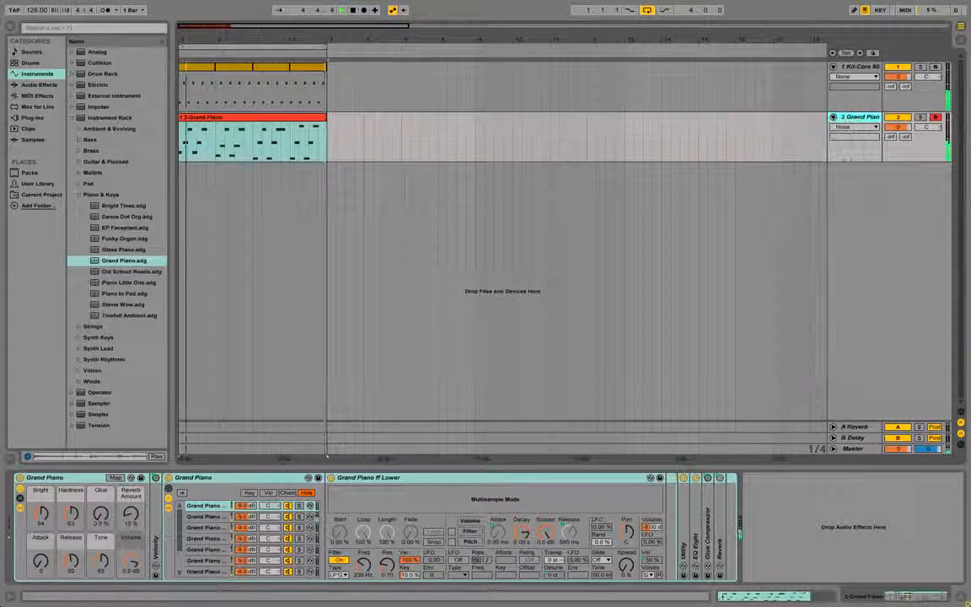
key(ctrl+d)
right_click(854, 122)
key(Escape)
click(262, 172)
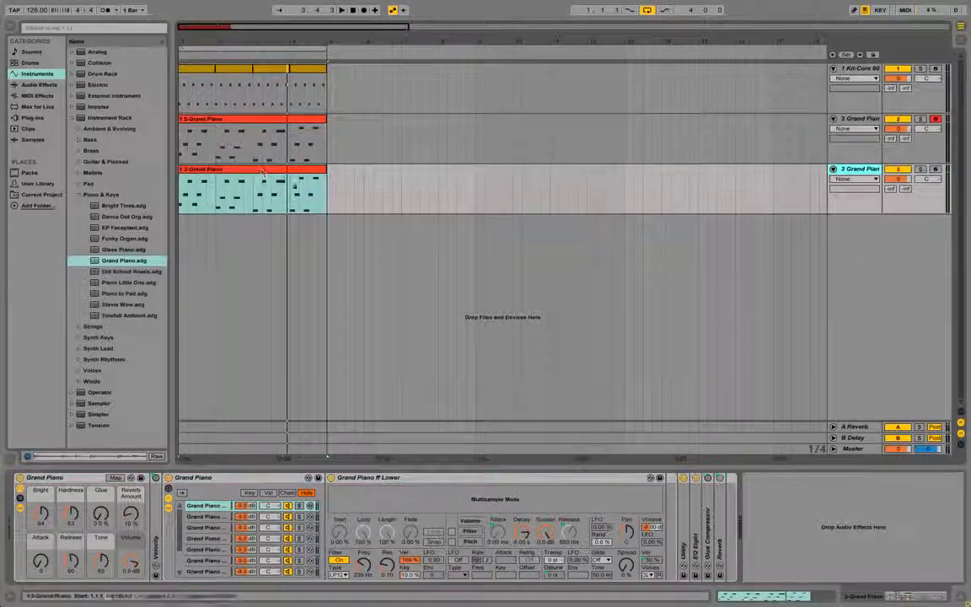
- Remove the Grand Piano instrument from the duplicated third track and load the Boffner Bass preset in its place
click(53, 478)
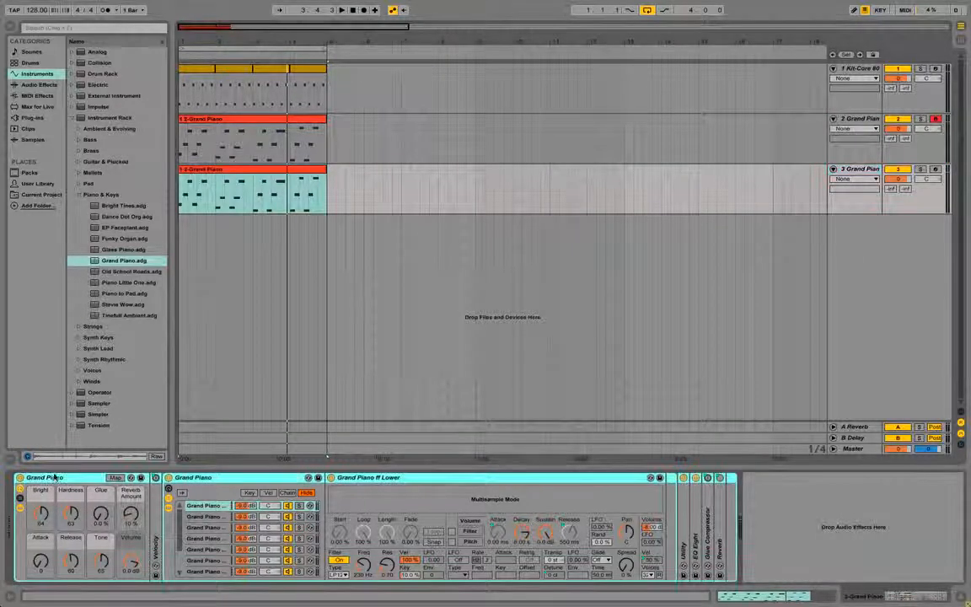
key(Delete)
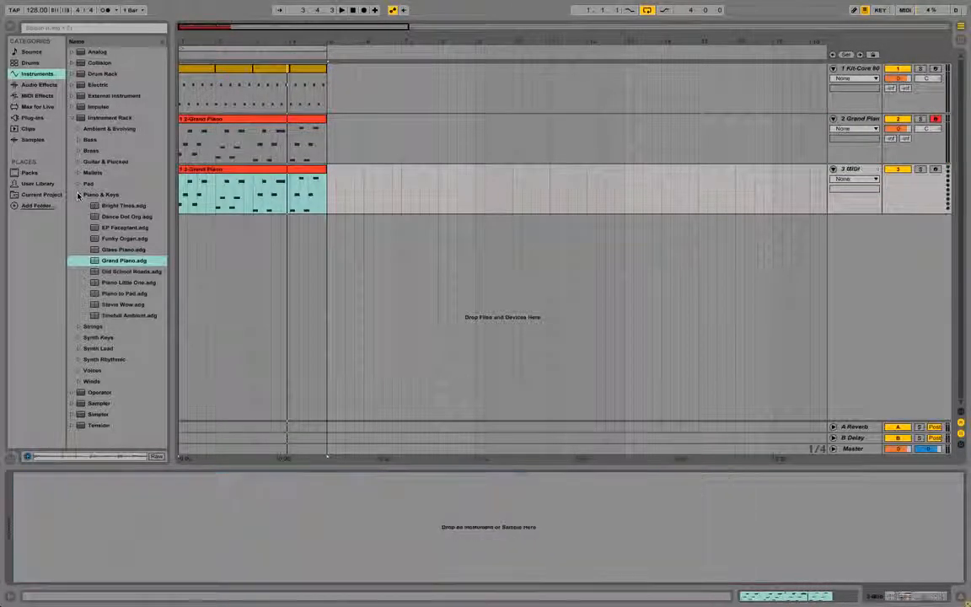
click(79, 150)
click(79, 139)
click(89, 171)
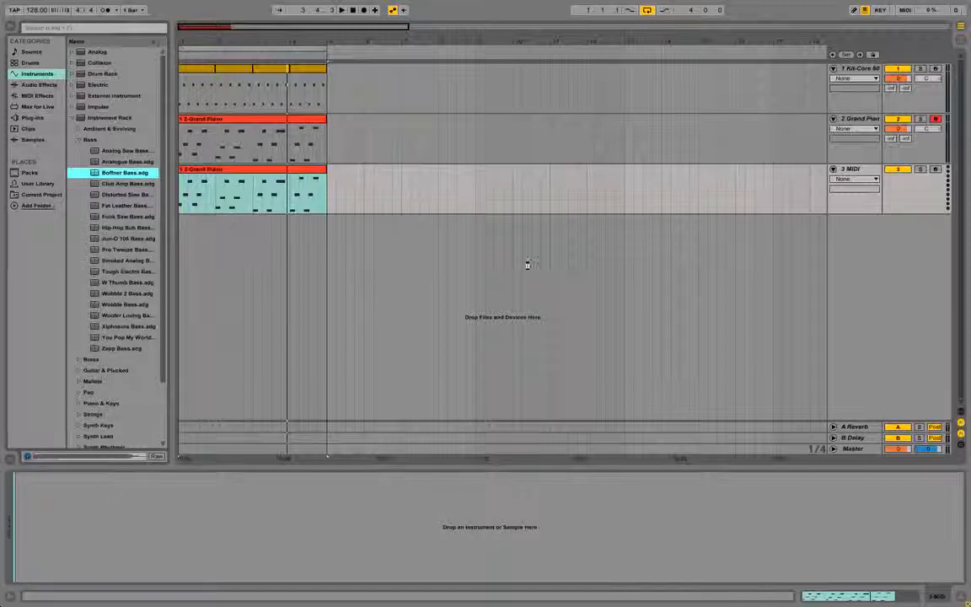
key(Return)
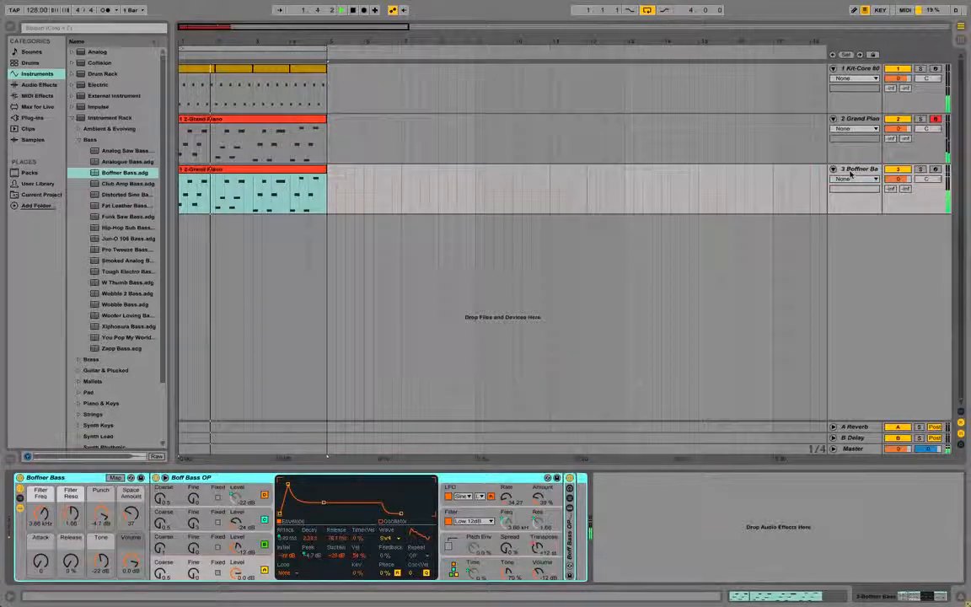
- Try out the Boffner Bass filter frequency during playback, sweeping it between 302 Hz and 18.5 kHz
click(507, 523)
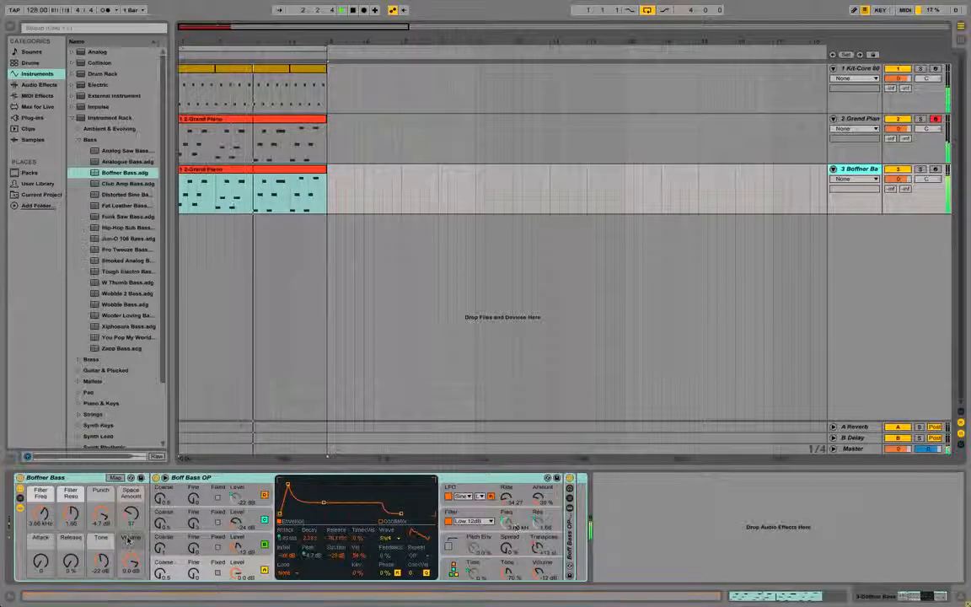
drag(40, 513, 41, 554)
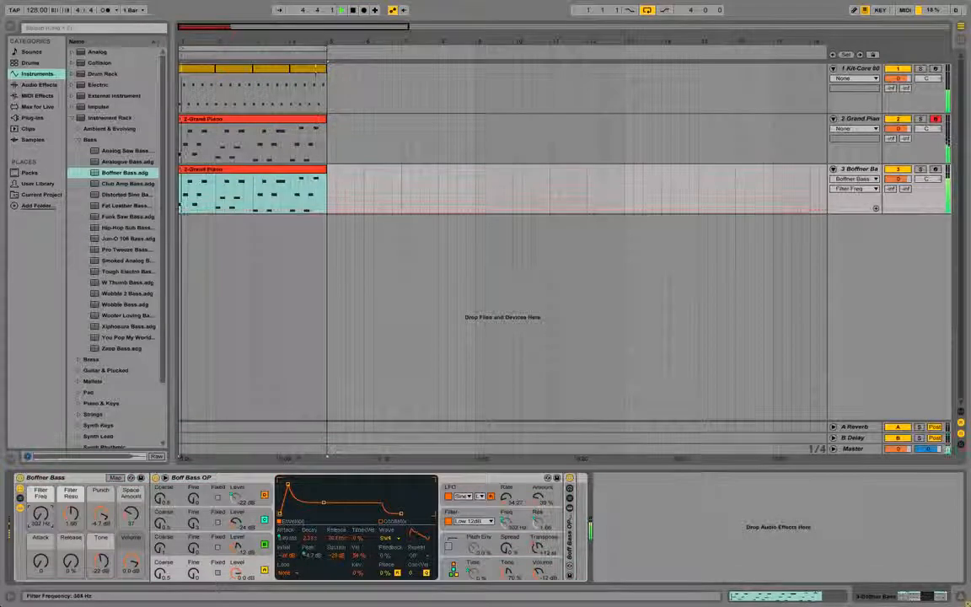
drag(41, 513, 40, 455)
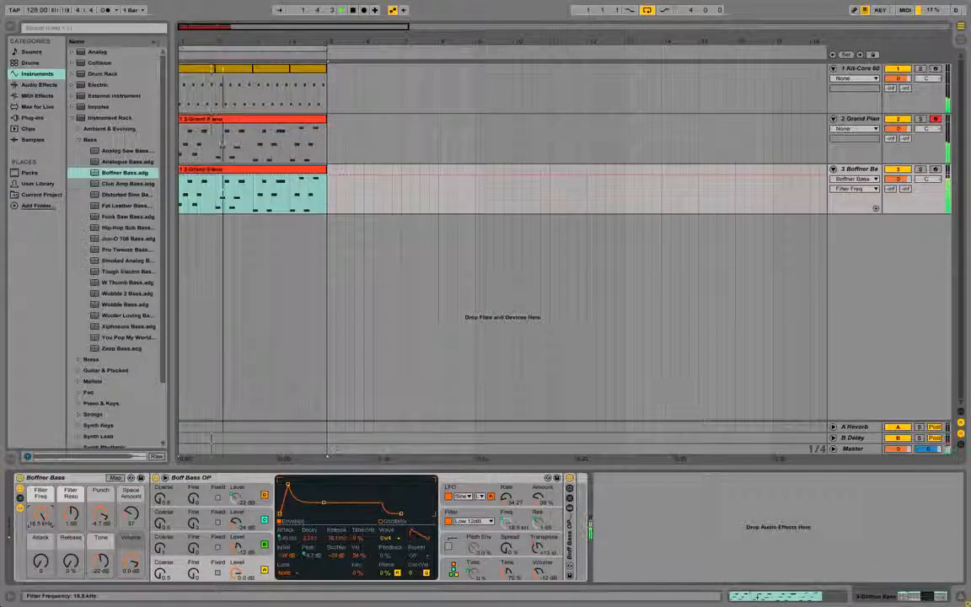
- Replace Boffner Bass on the third track with the Fat Leather Bass preset
click(126, 206)
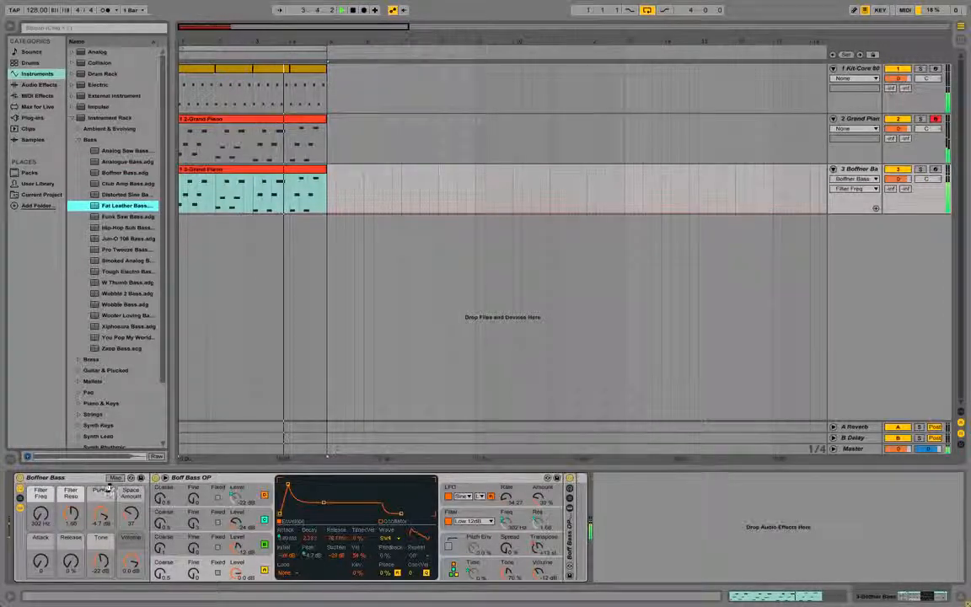
drag(107, 487, 108, 485)
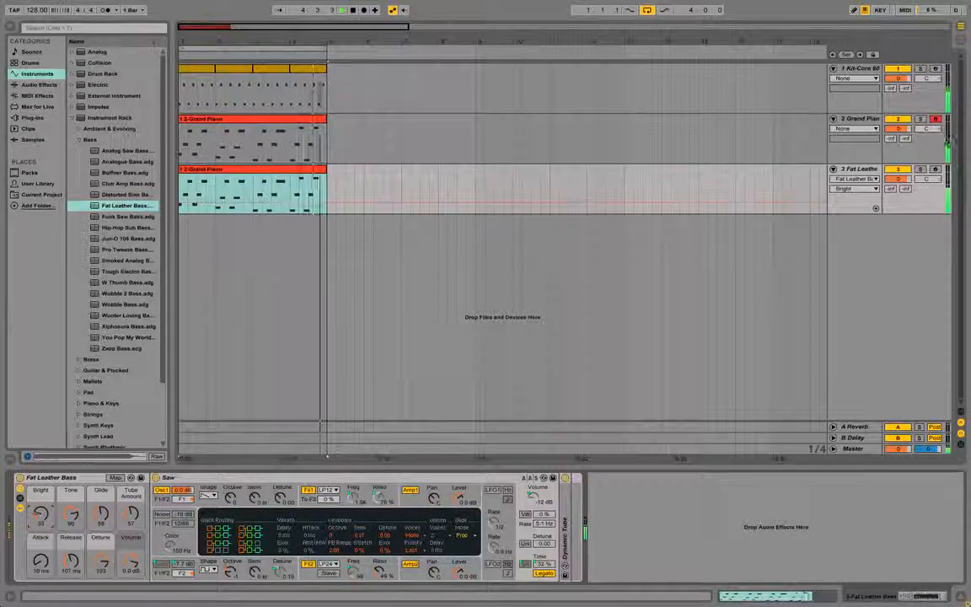
- Automate Fat Leather Bass's Bright parameter as a ramp rising from 0 in bar 1 to near maximum by the end of bar 4, and play it
drag(182, 208, 184, 316)
key(space)
drag(183, 203, 294, 219)
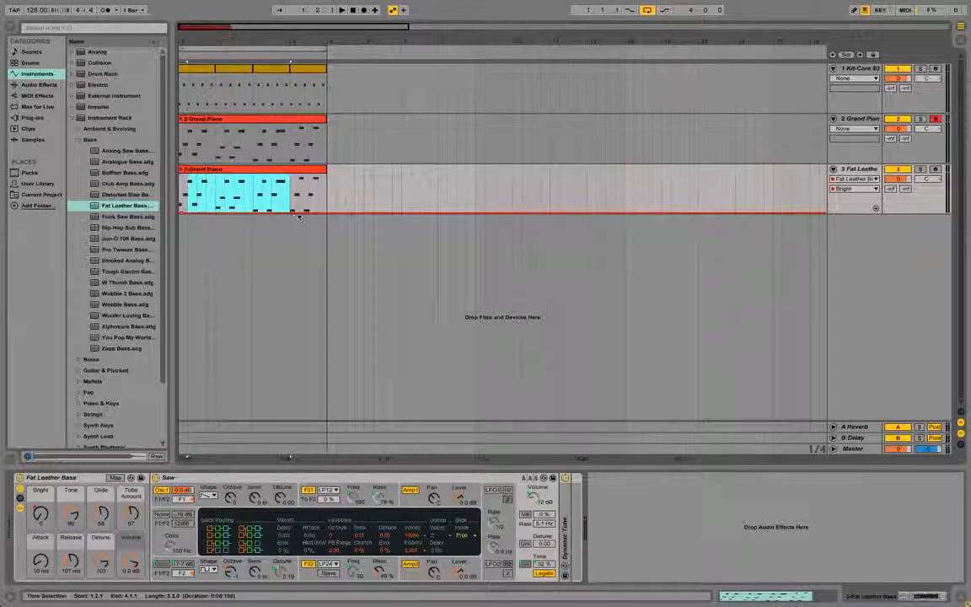
drag(315, 217, 316, 177)
key(space)
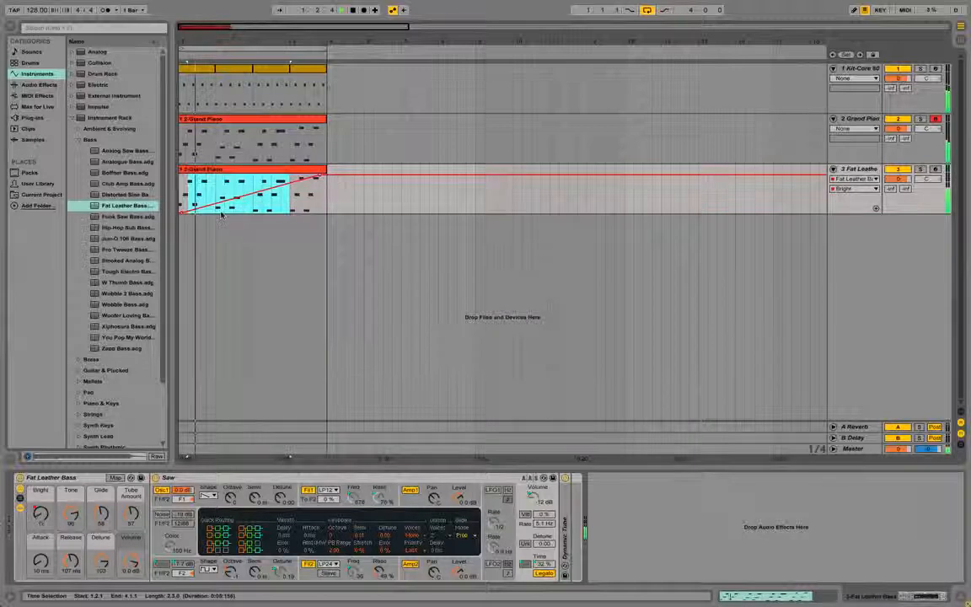
click(304, 226)
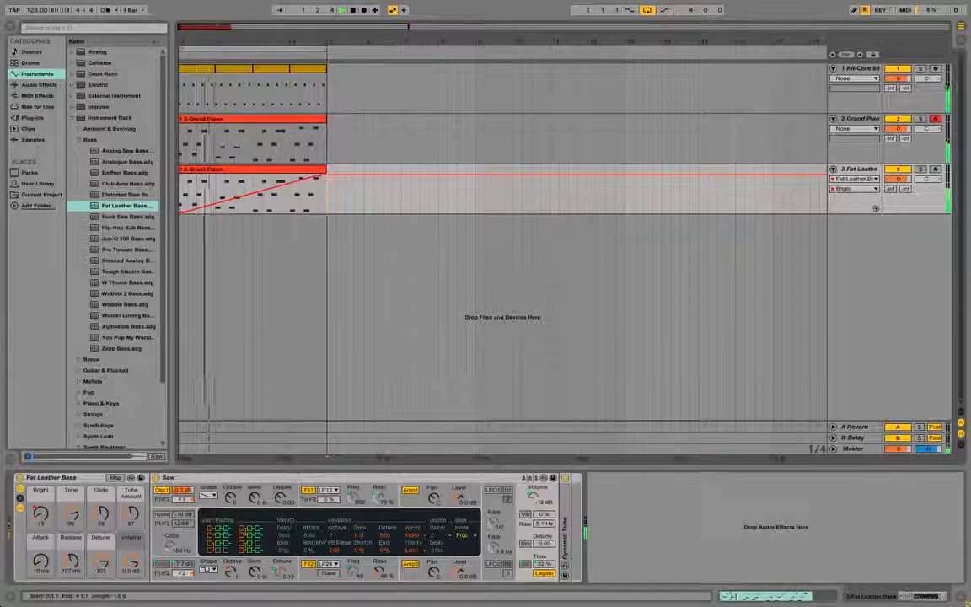
- Add Clap 808 notes on beats 2 and 4 of the bar 3 drum clip
double_click(271, 68)
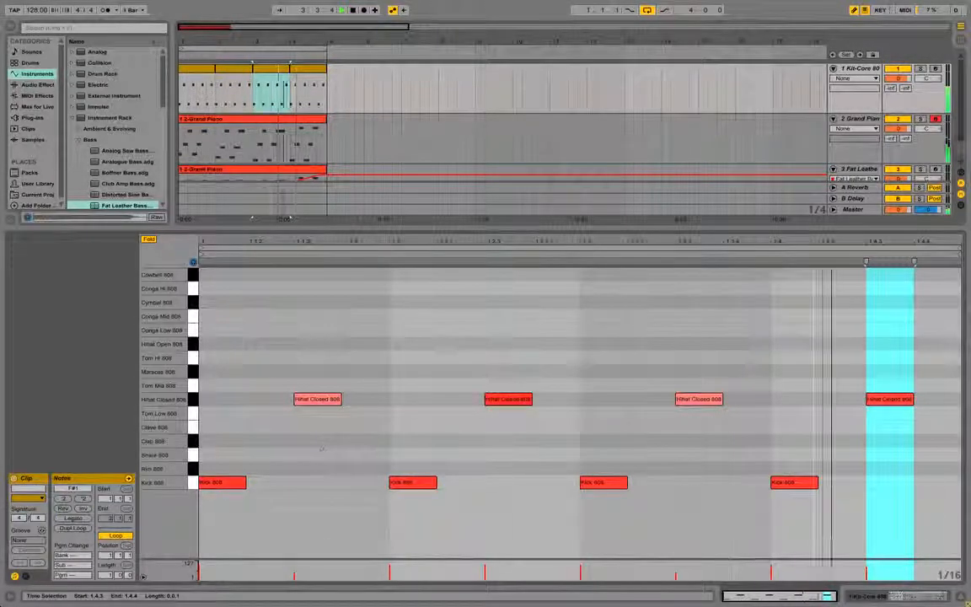
click(416, 438)
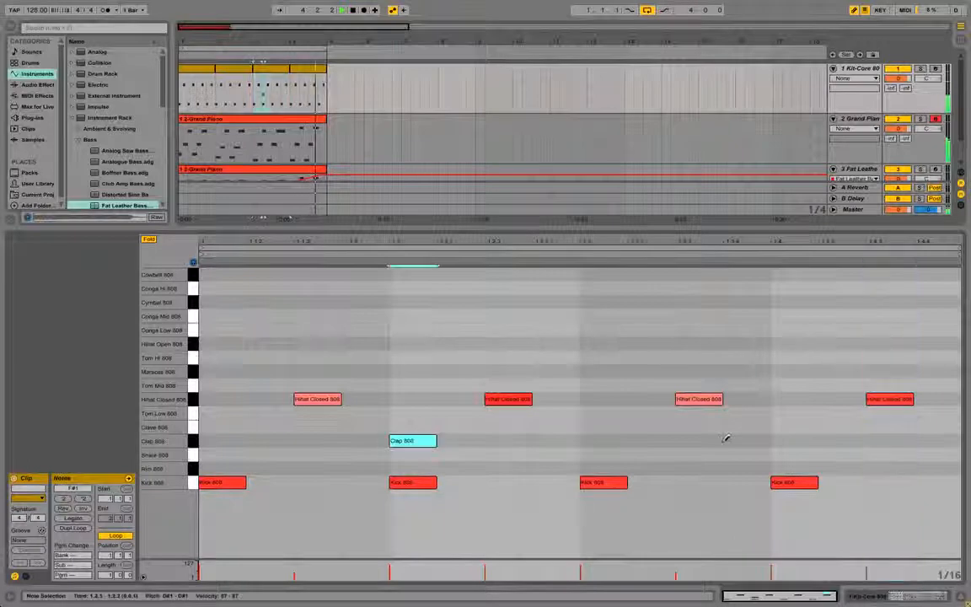
click(793, 438)
- Add Clap 808 notes on beats 2 and 4 of the bar 4 drum clip
click(318, 71)
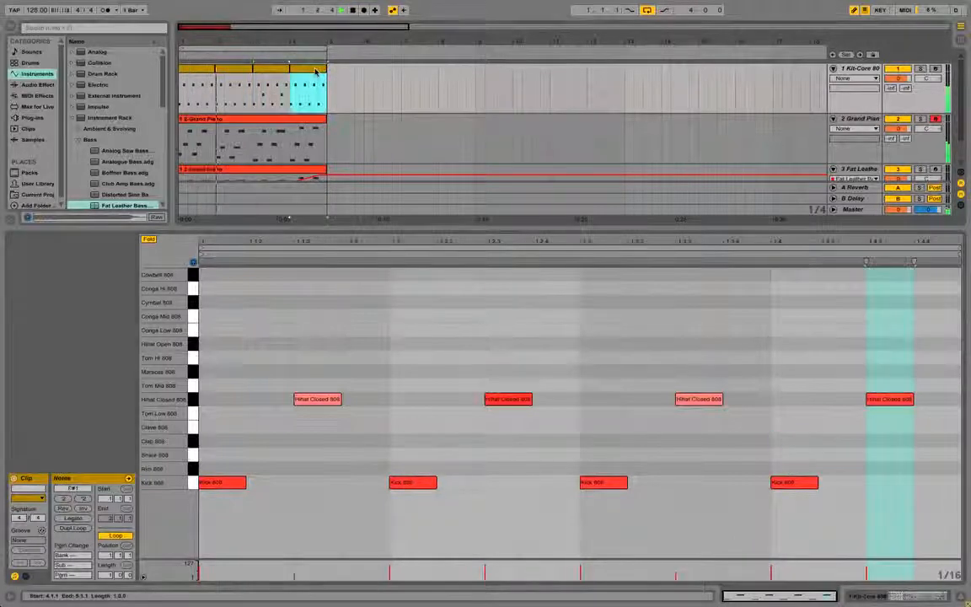
double_click(316, 71)
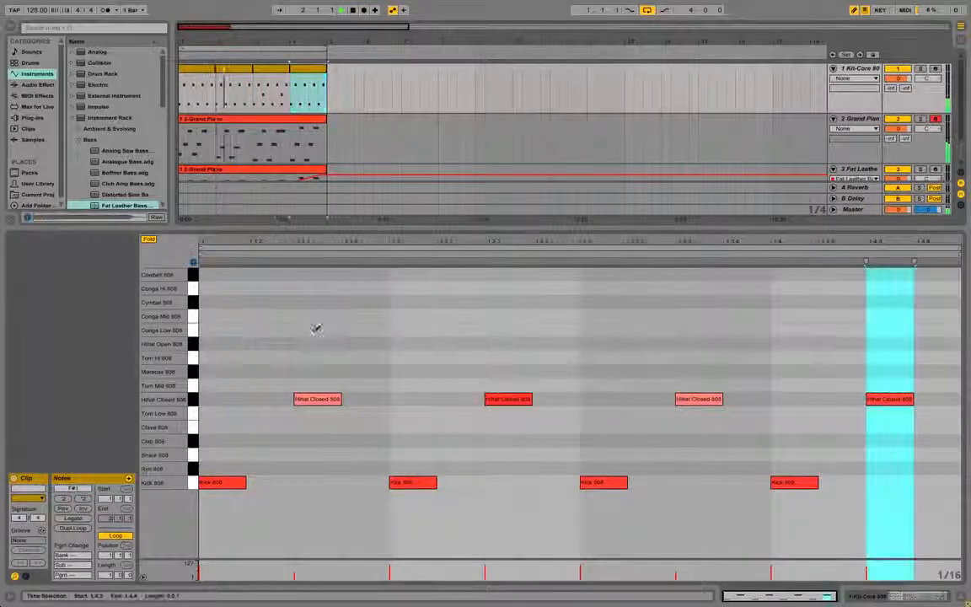
click(424, 439)
click(789, 439)
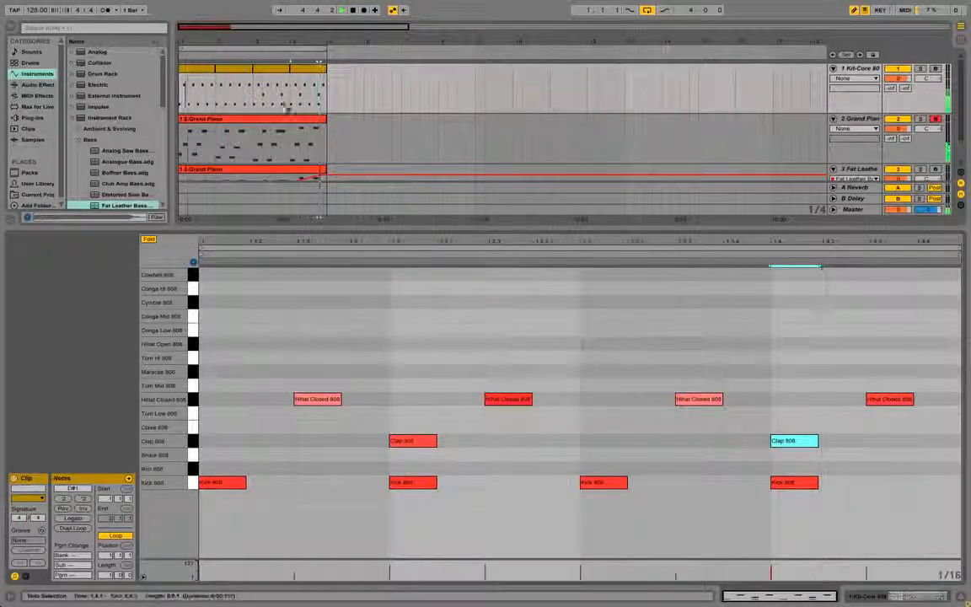
- Add Hihat Open 808 notes on beats 2, 3 and 4 of the bar 4 drum clip
double_click(207, 70)
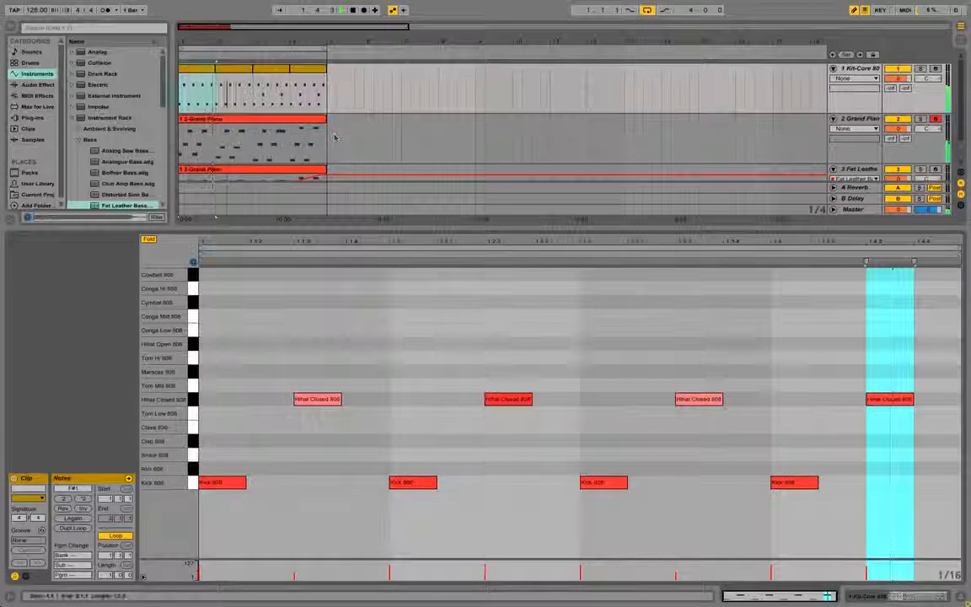
double_click(317, 70)
double_click(413, 343)
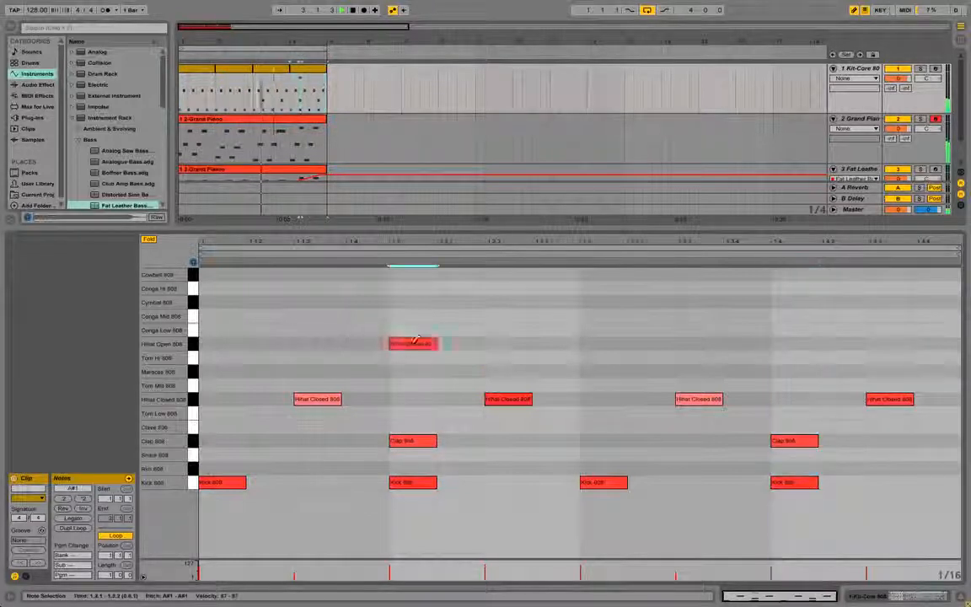
double_click(555, 343)
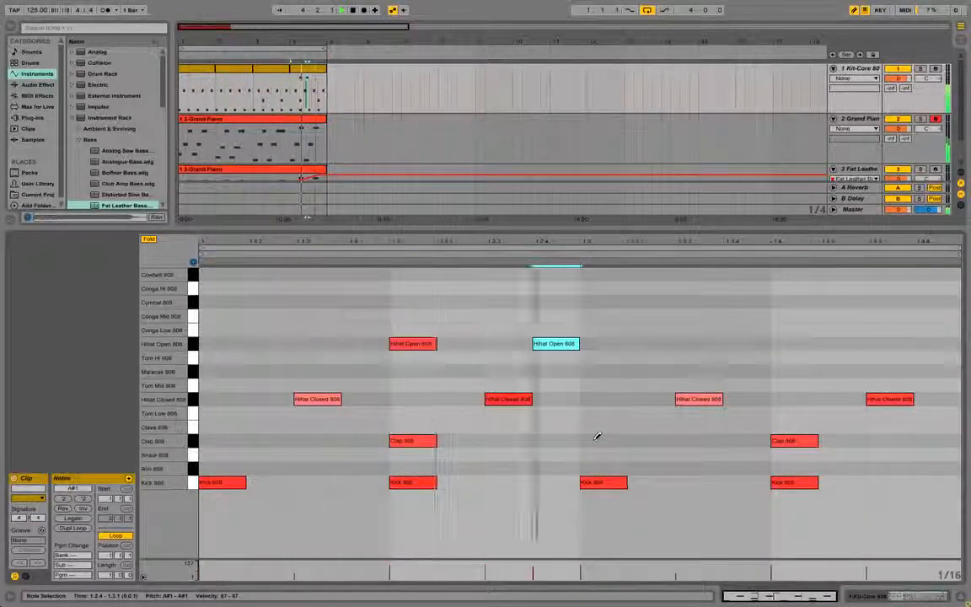
drag(565, 341, 613, 337)
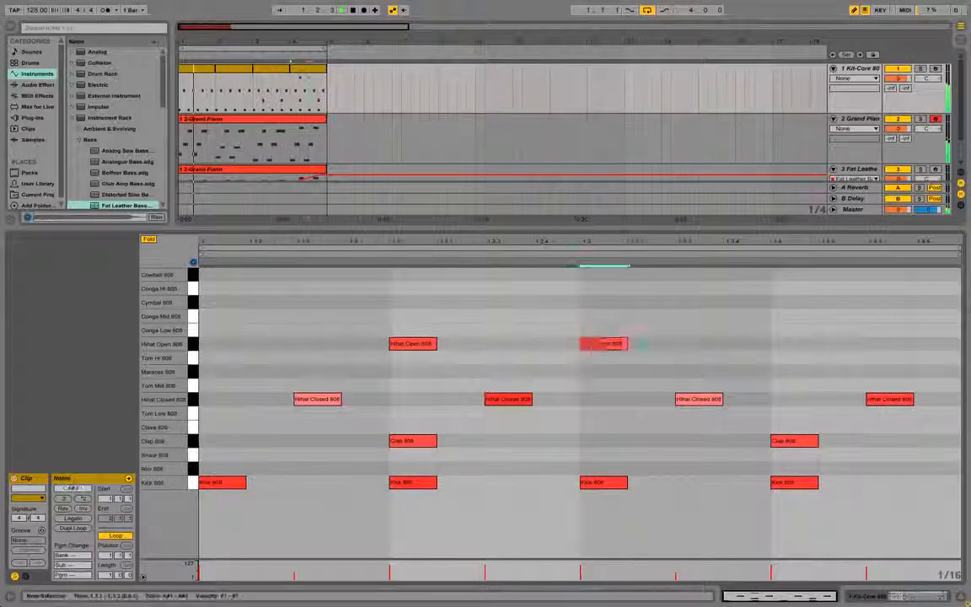
double_click(794, 343)
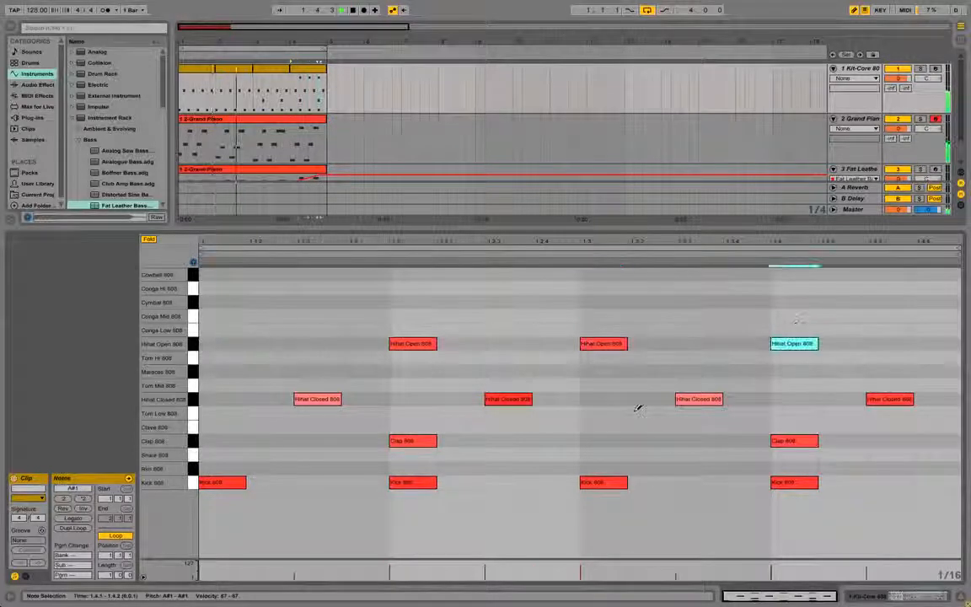
- Add pairs of Rim 808 sixteenth notes on the second half of every beat in the bar 4 drum clip
drag(326, 466, 366, 468)
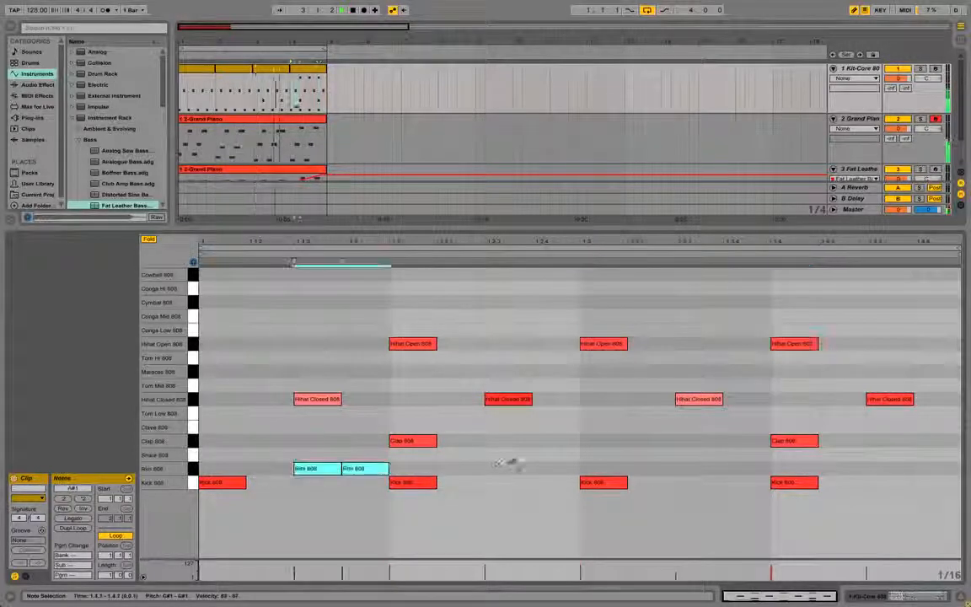
key(ctrl+d)
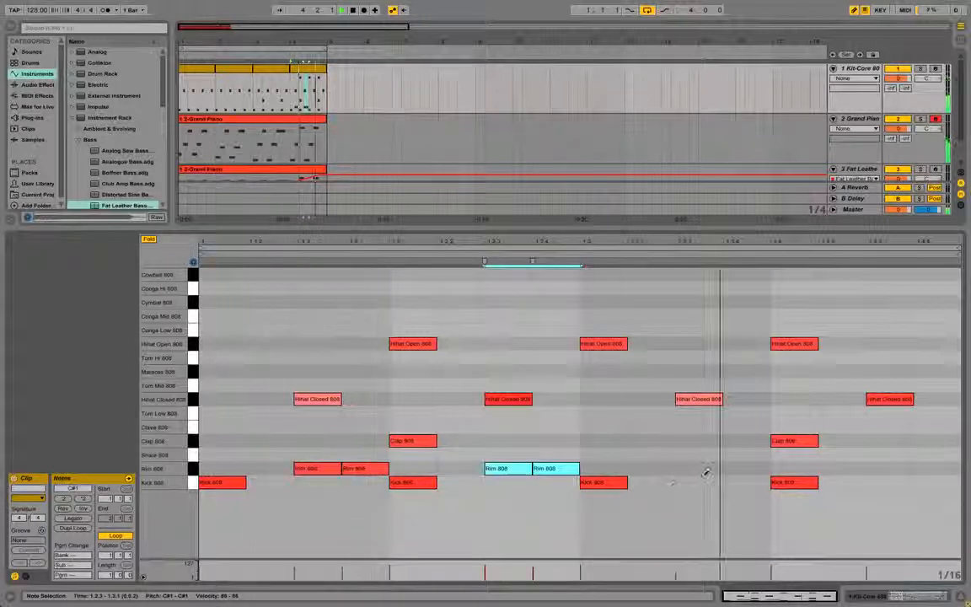
drag(887, 468, 724, 468)
key(space)
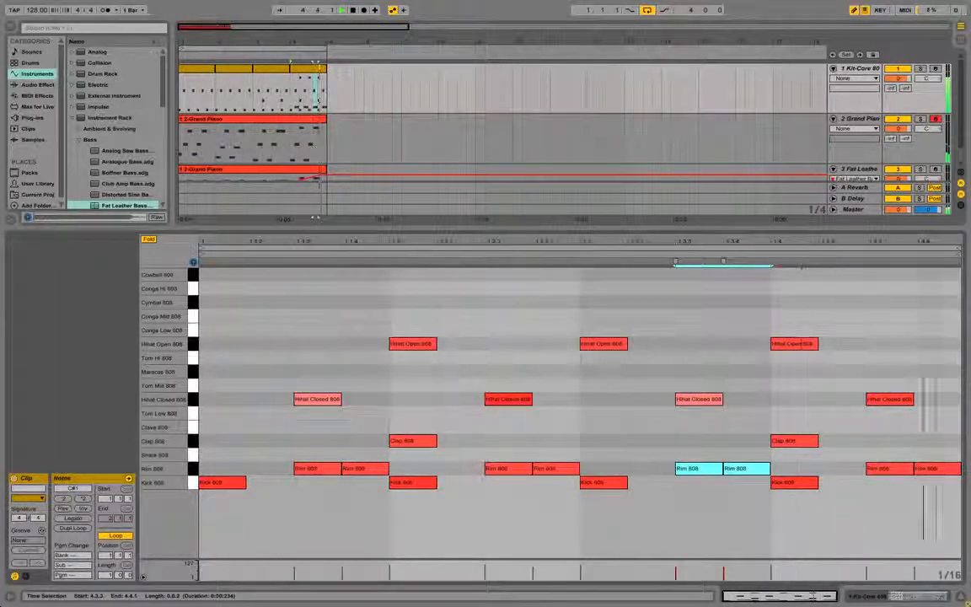
click(272, 69)
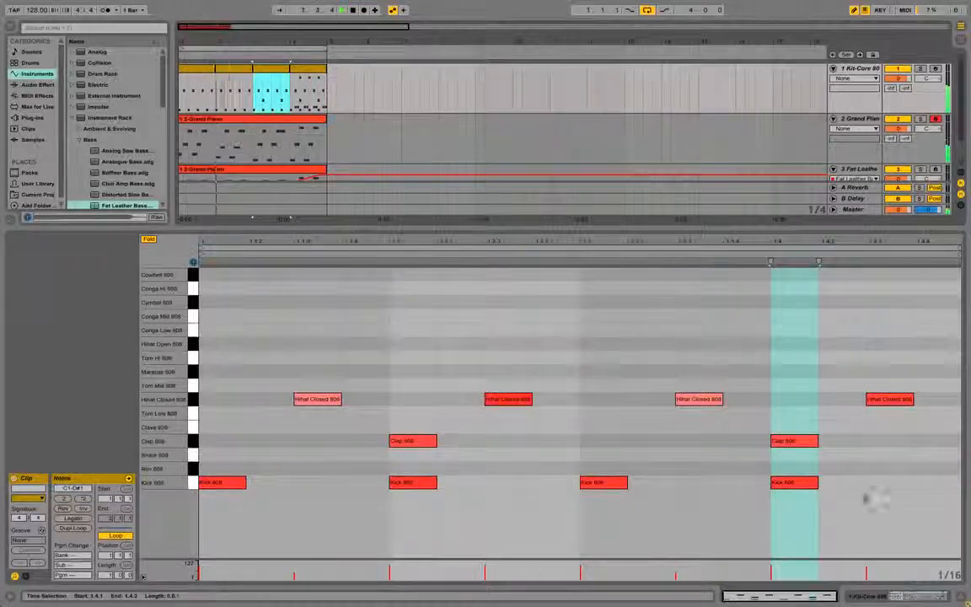
- Exit full-screen mode and move the Live window back up to the top of the desktop
key(ctrl+super+f)
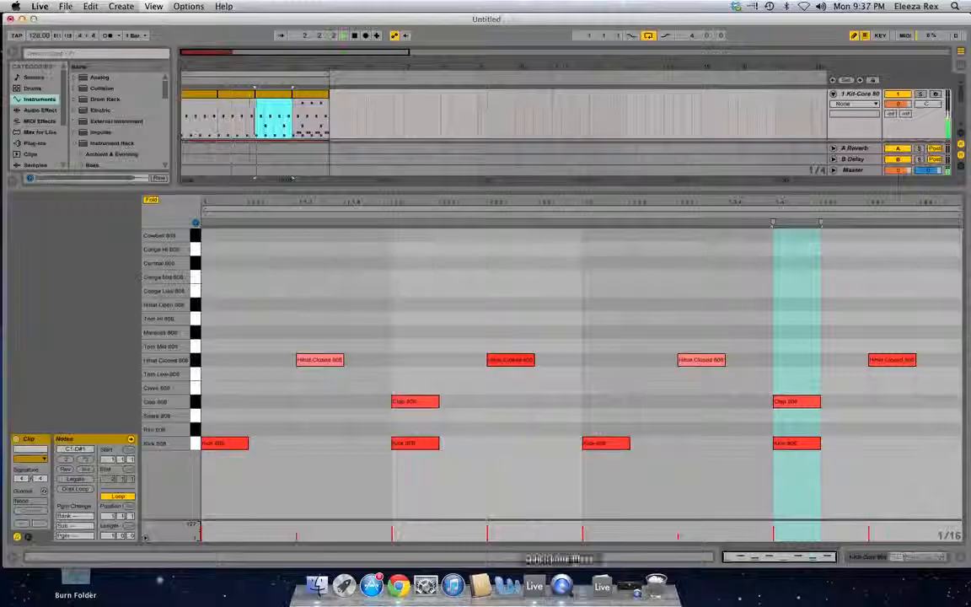
click(561, 585)
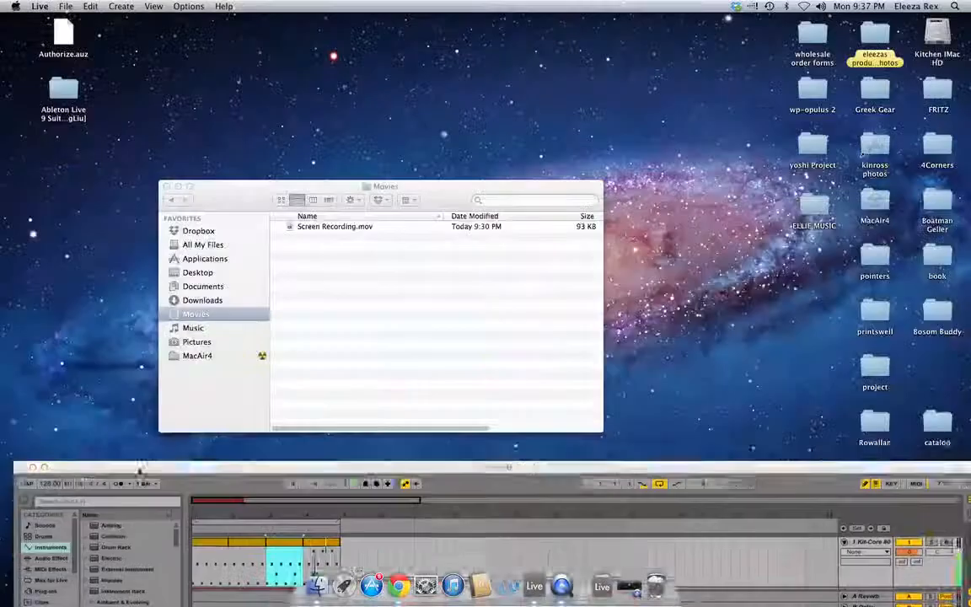
drag(135, 464, 139, 19)
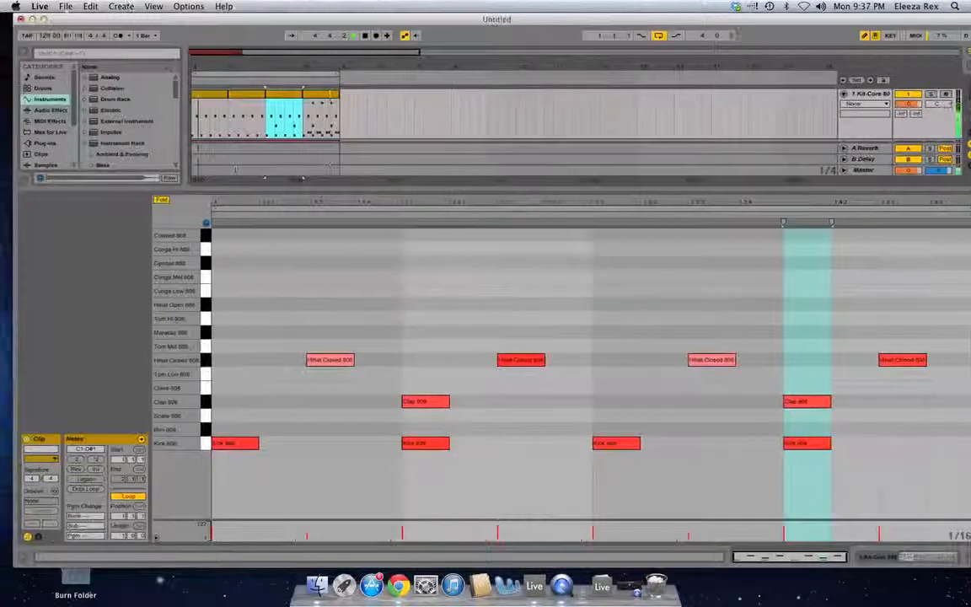